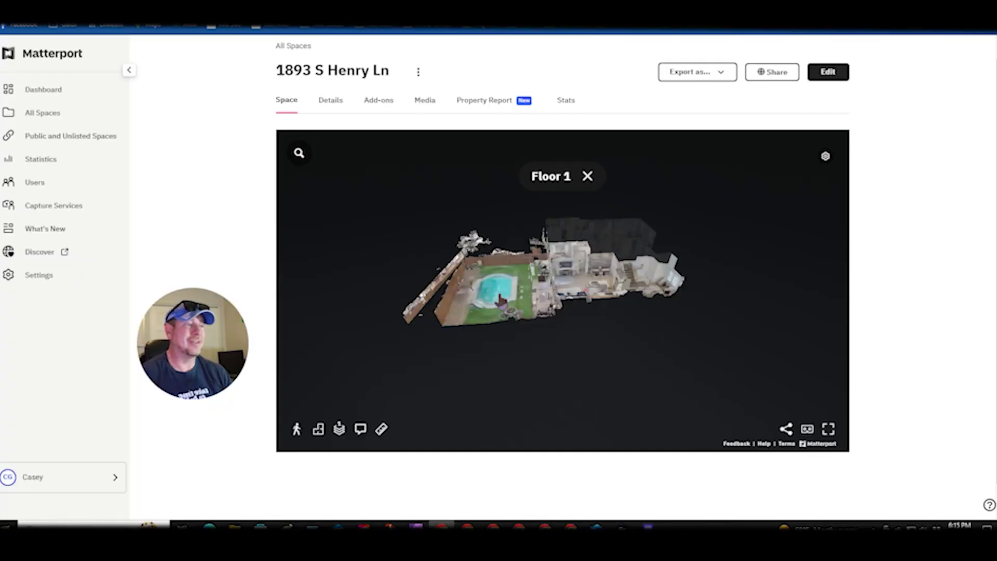
Open the property space for editing and add a new trim to the model.
mouse_move(507, 301)
left_mouse_down()
mouse_move(579, 302)
mouse_move(507, 301)
left_mouse_up()
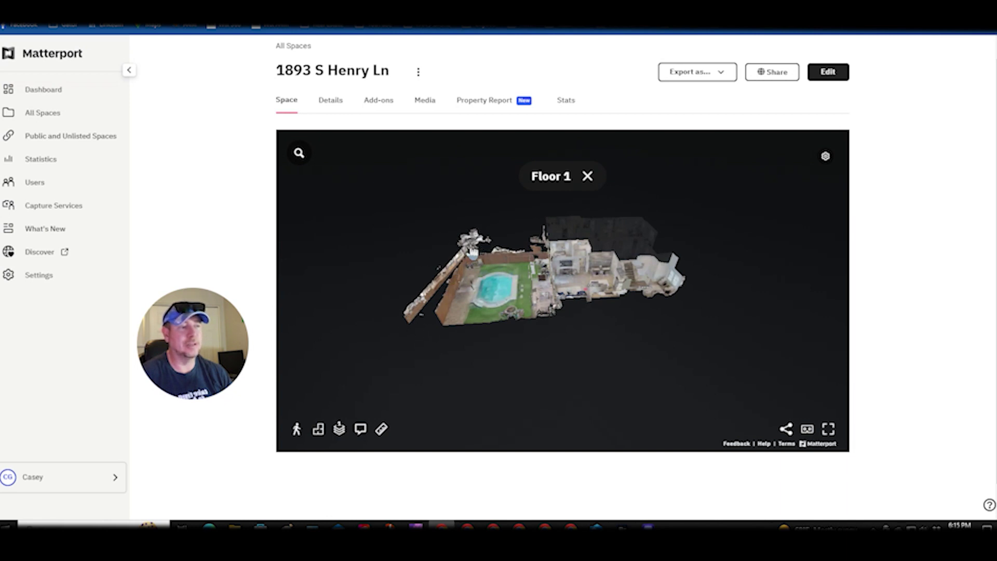
left_click_drag(458, 286, 496, 286)
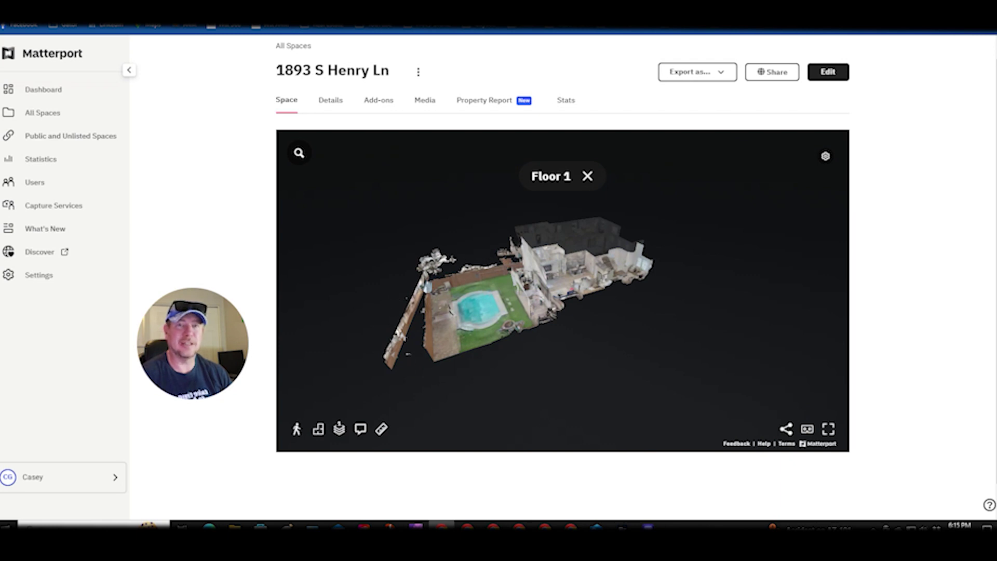
left_click(823, 75)
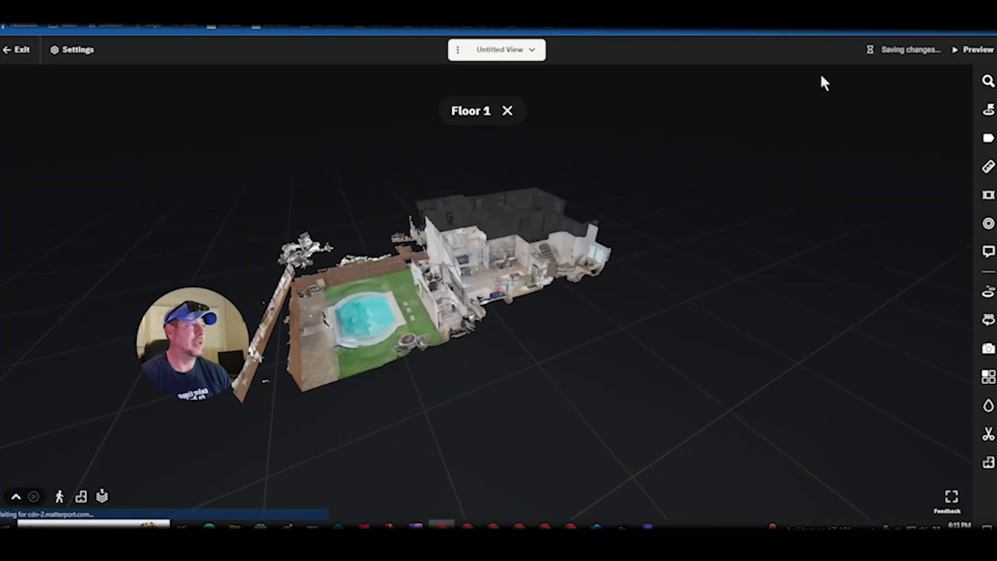
right_click_drag(431, 286, 479, 283)
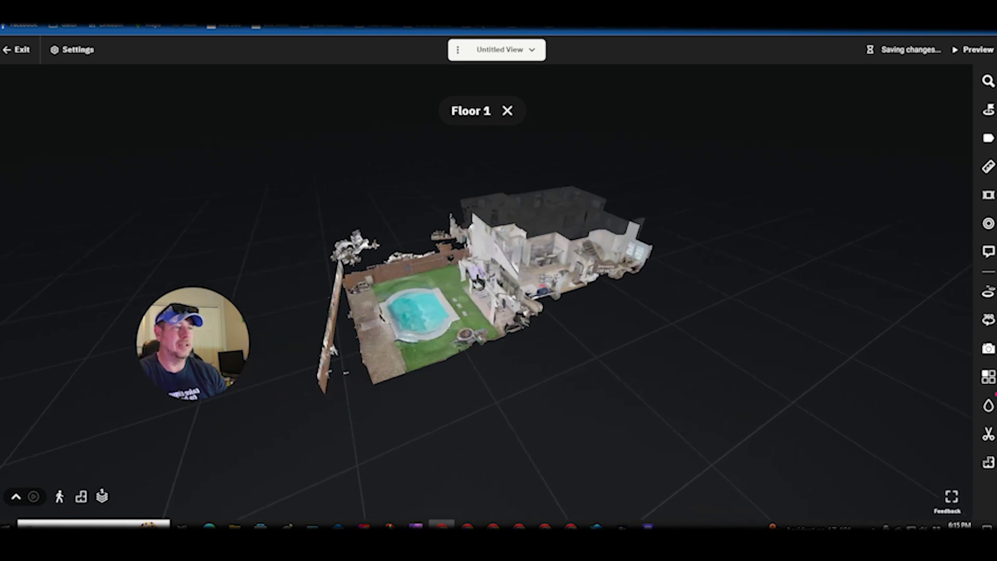
left_click(988, 435)
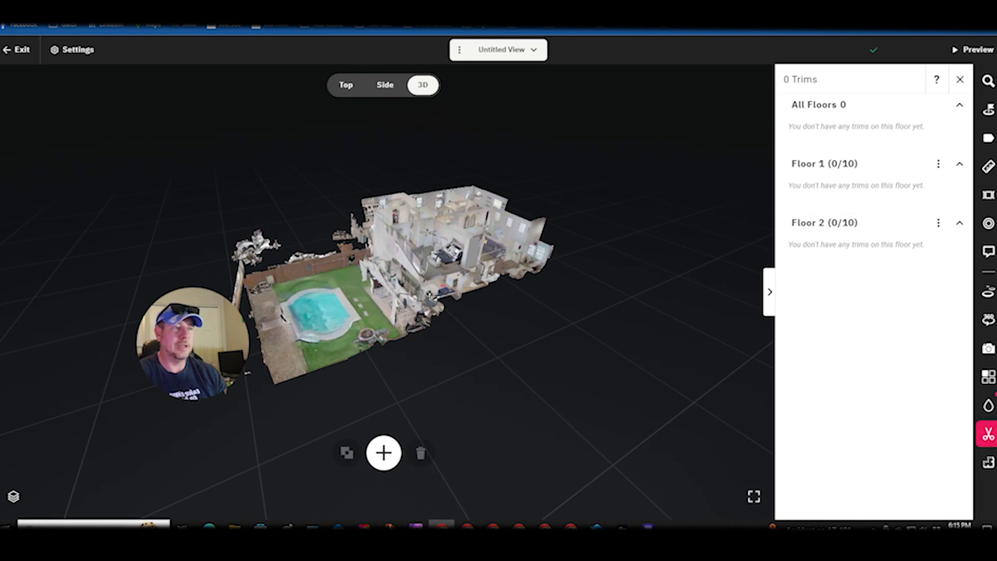
left_click(384, 453)
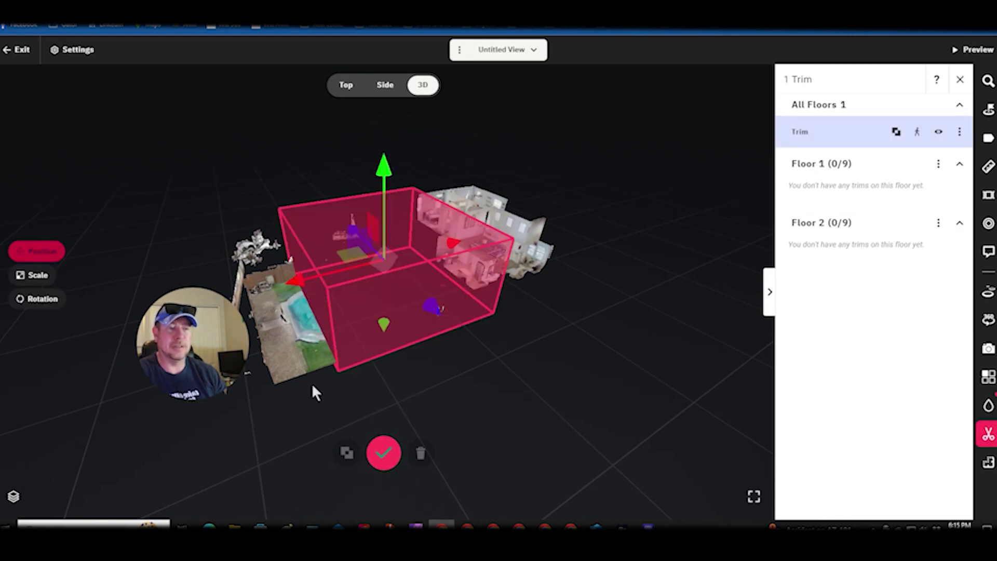
Move the trim box away from the house so it covers the pool yard and the stray scan data beyond the back fence.
left_click_drag(182, 326, 101, 382)
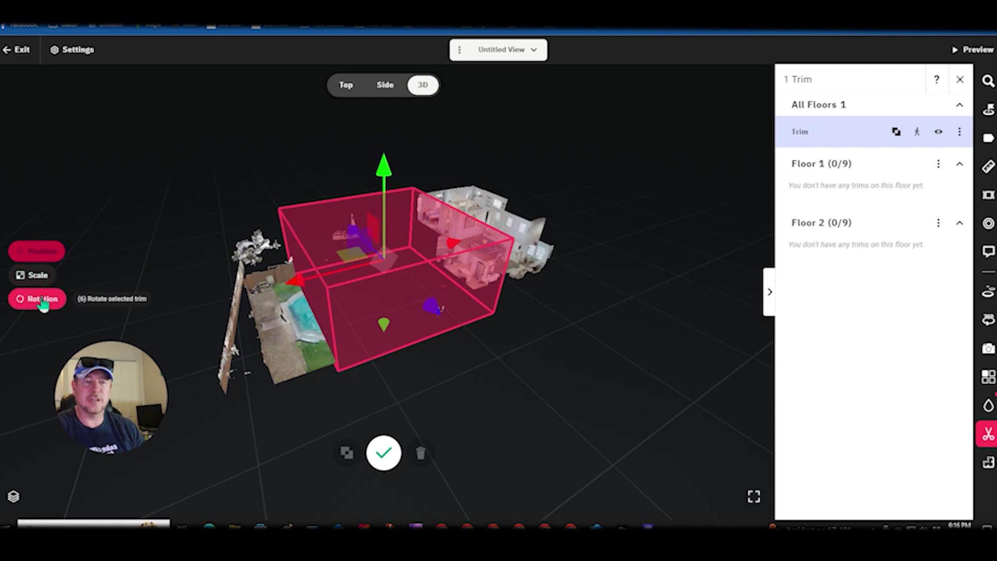
left_click(37, 281)
left_click(42, 254)
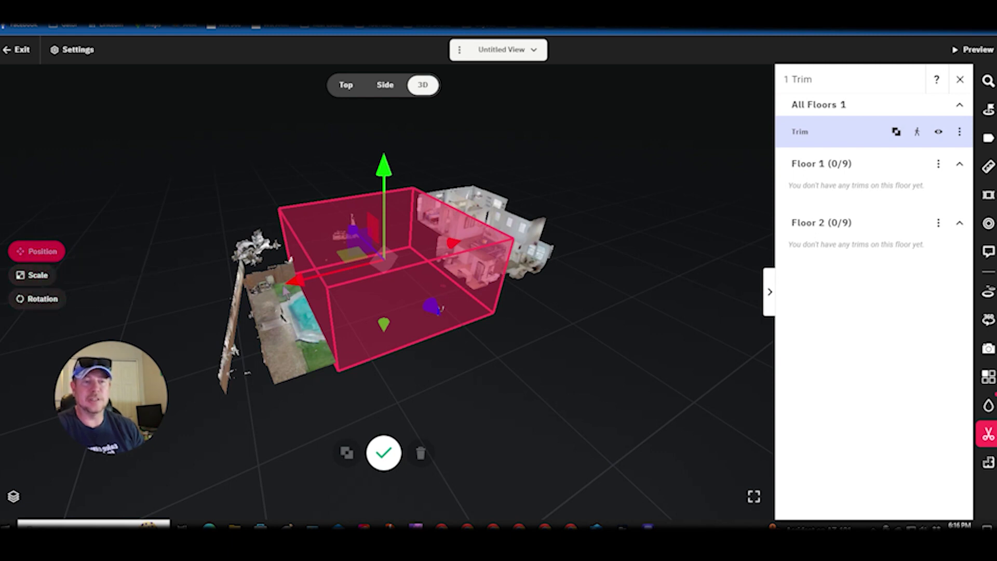
left_click_drag(280, 297, 155, 309)
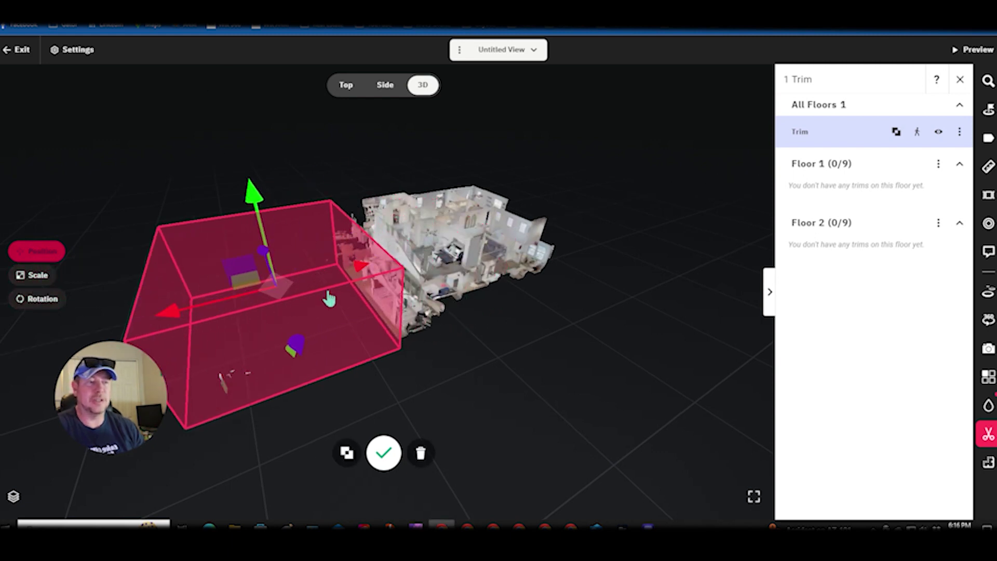
mouse_move(366, 276)
left_mouse_down()
mouse_move(239, 294)
mouse_move(366, 271)
left_mouse_up()
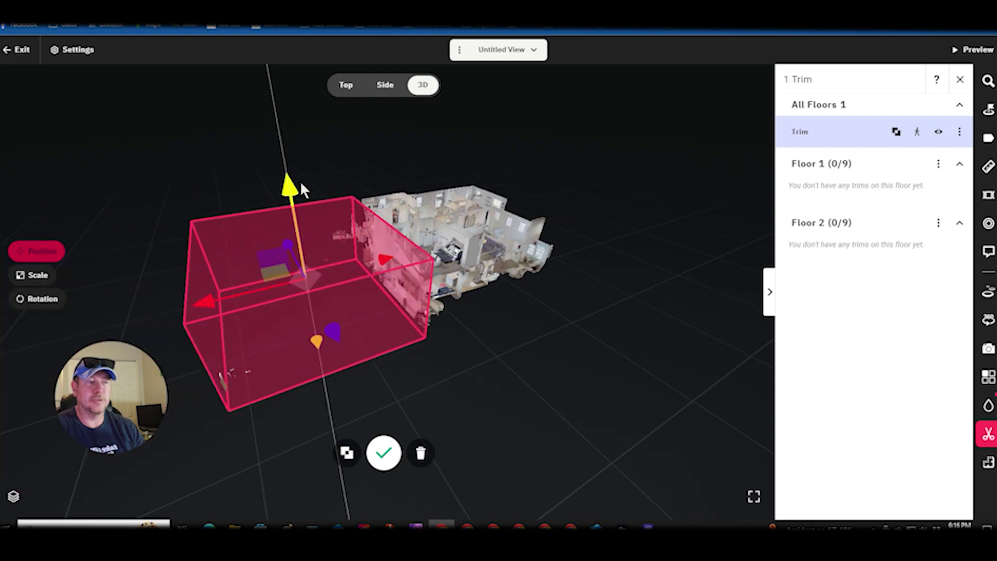
scroll(285, 186, "down", 3)
mouse_move(288, 151)
left_mouse_down()
mouse_move(294, 221)
mouse_move(288, 150)
left_mouse_up()
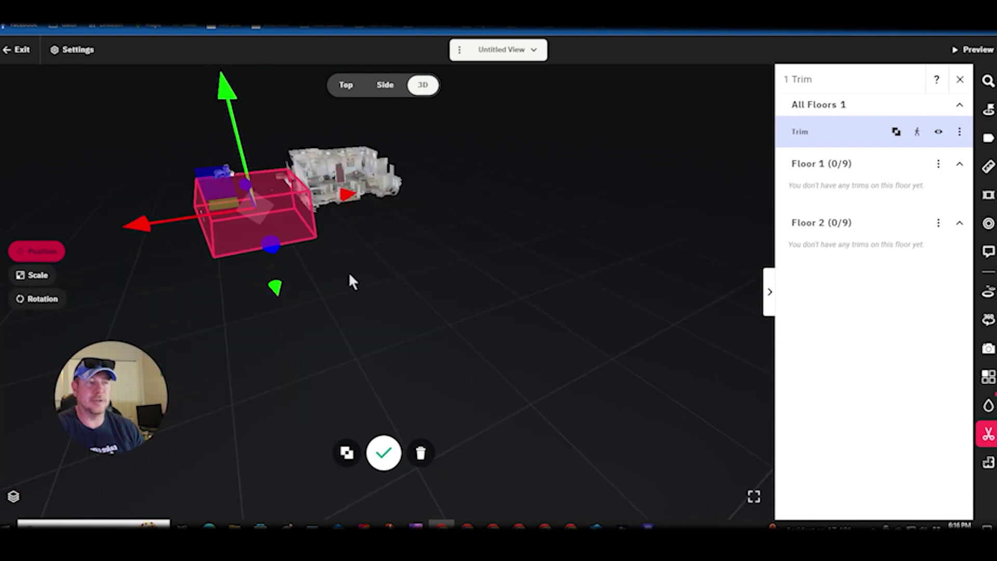
scroll(348, 264, "up", 3)
right_click_drag(344, 235, 451, 364)
right_click_drag(420, 279, 523, 270)
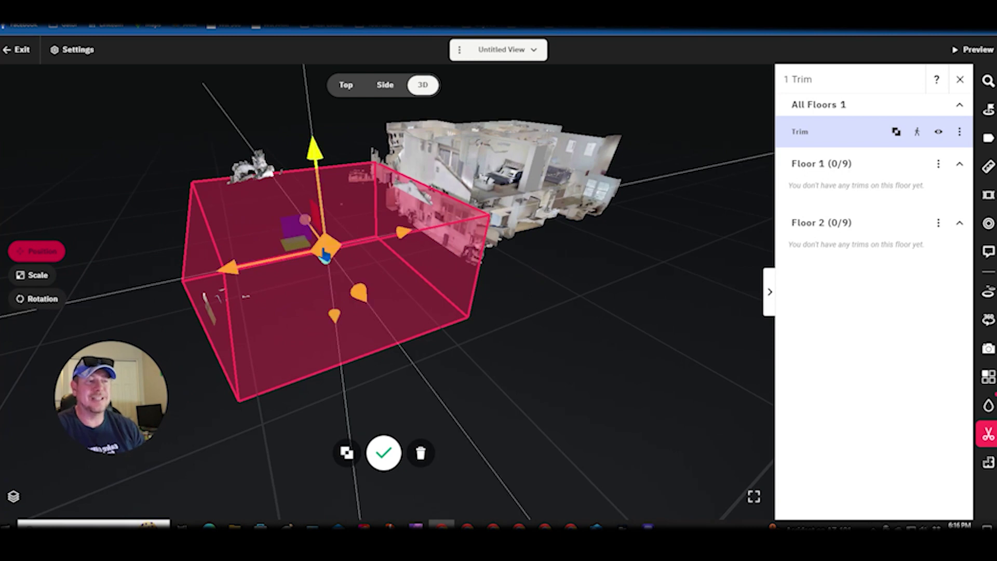
left_click_drag(324, 254, 504, 210)
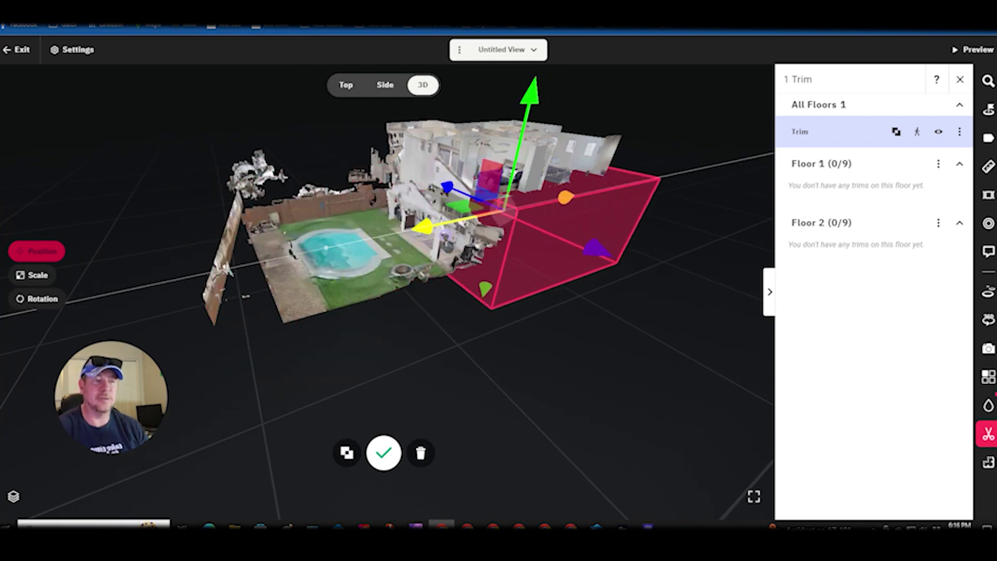
left_click_drag(445, 235, 198, 274)
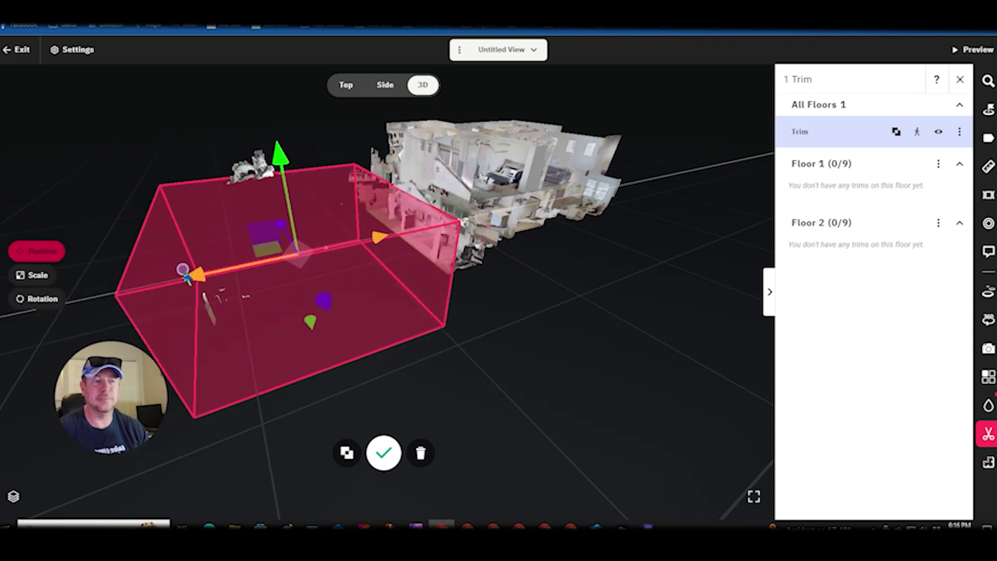
Scale the trim box so its house-facing side ends at the back fence, and extend its height upward.
left_click(44, 280)
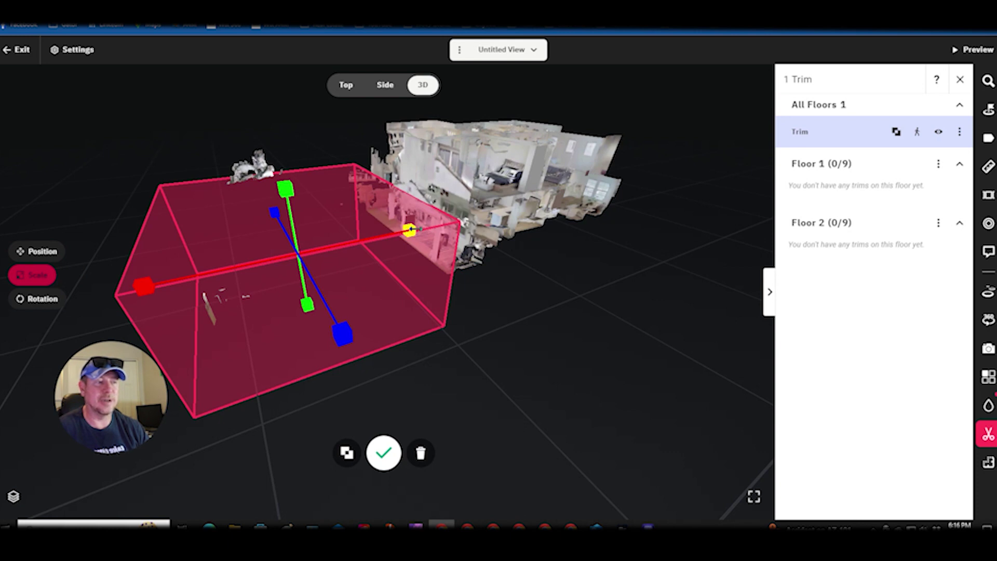
left_click_drag(410, 229, 280, 254)
right_click_drag(275, 303, 295, 299)
left_click_drag(295, 299, 440, 352)
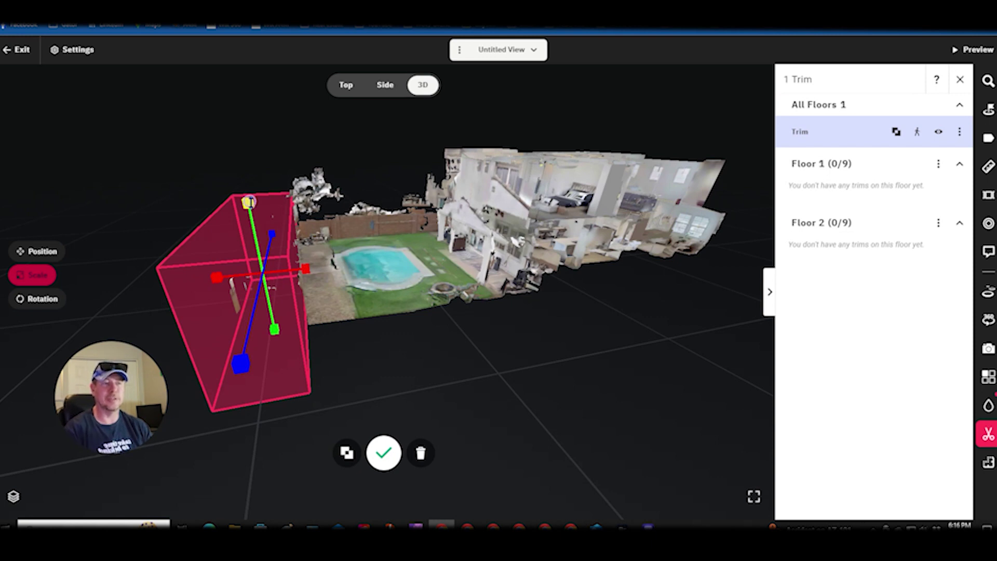
left_click_drag(249, 202, 250, 163)
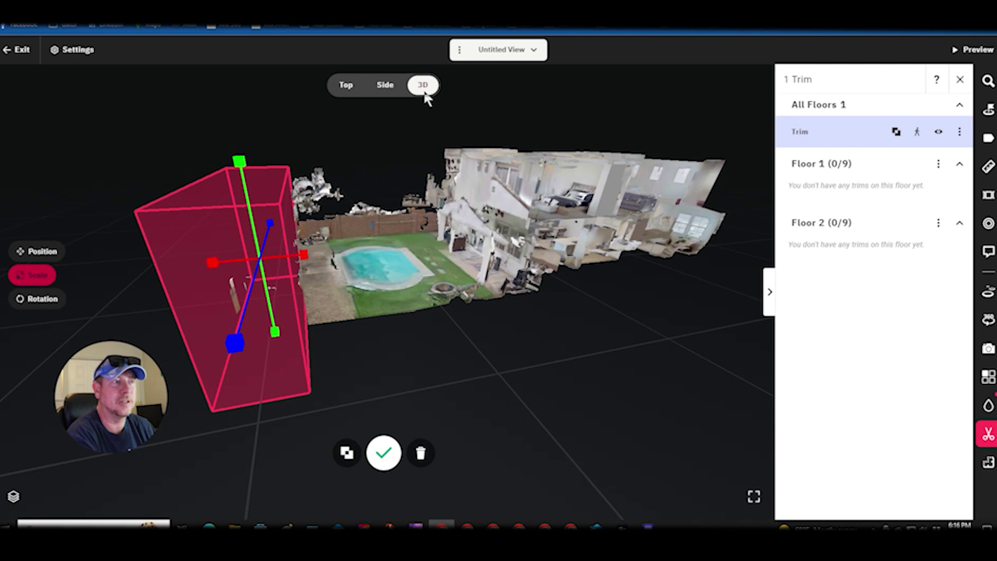
Examine the trim box's fit against the back fence from the 3D, side and overhead views.
left_click_drag(497, 236, 575, 221)
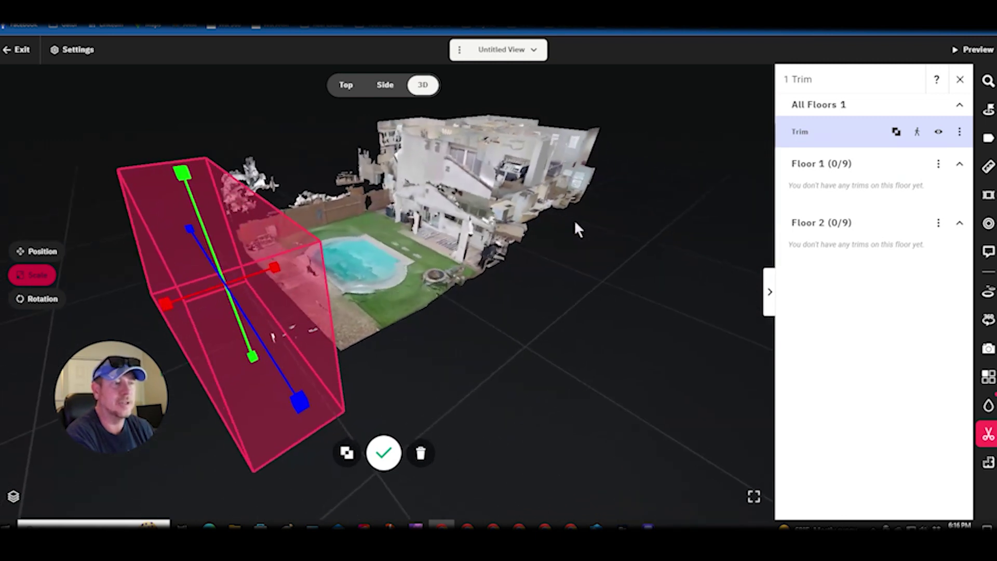
left_click(385, 86)
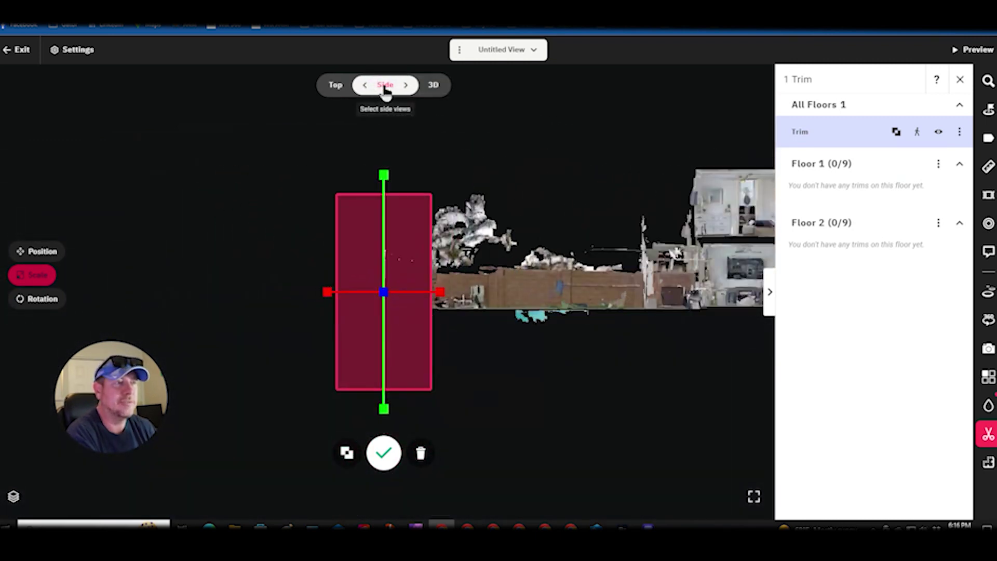
left_click_drag(490, 206, 284, 205)
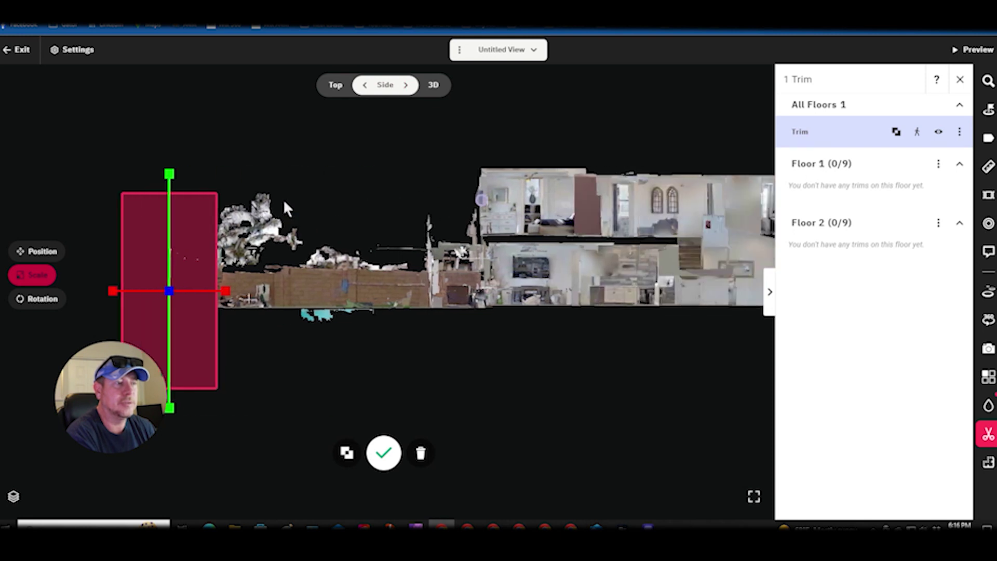
scroll(387, 202, "down", 3)
scroll(387, 201, "up", 2)
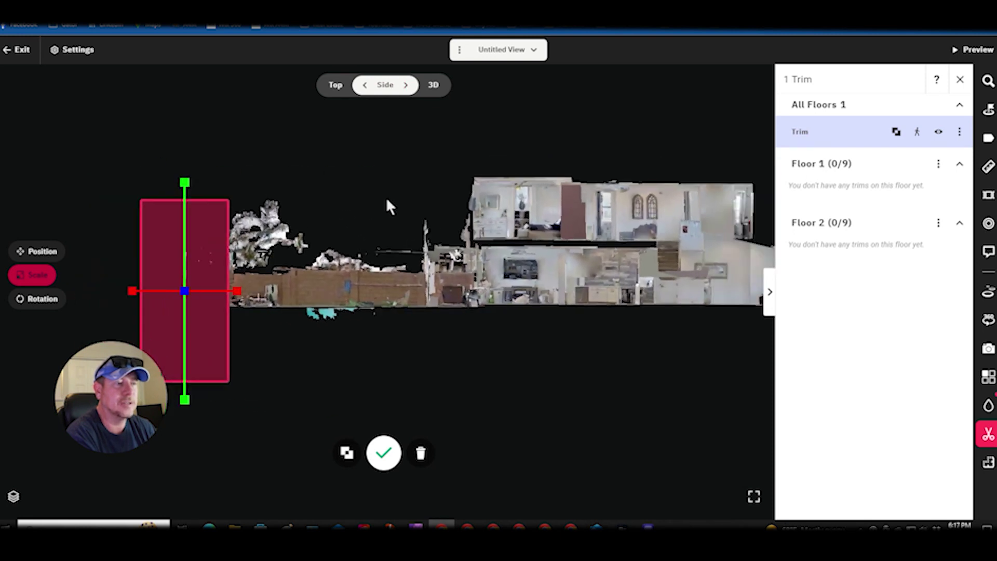
scroll(387, 199, "down", 1)
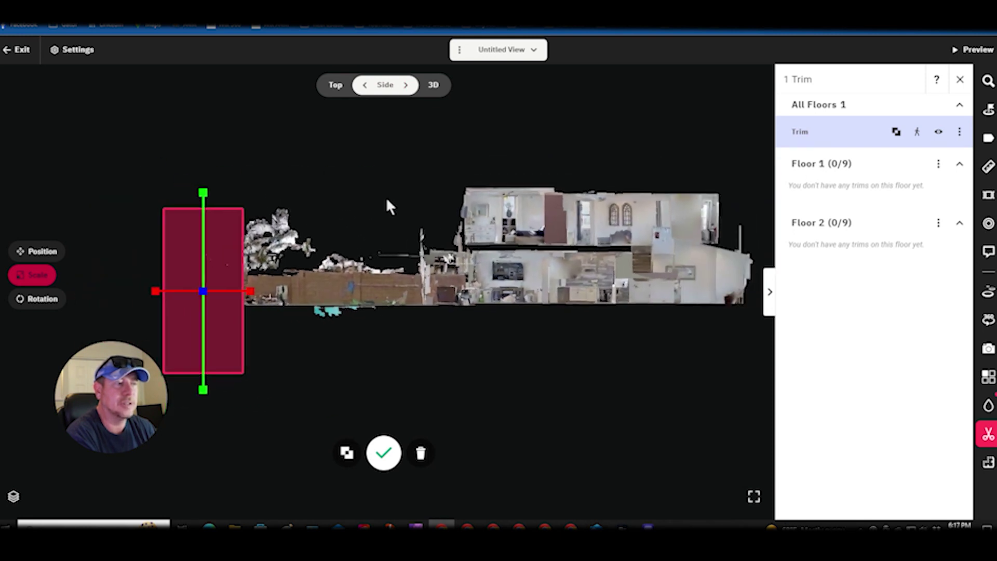
left_click(367, 87)
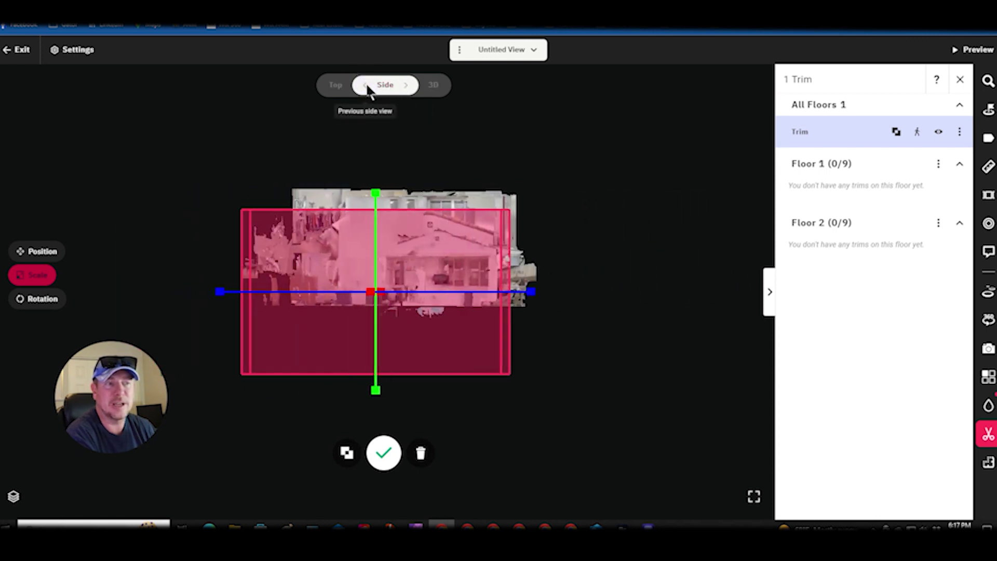
left_click(368, 88)
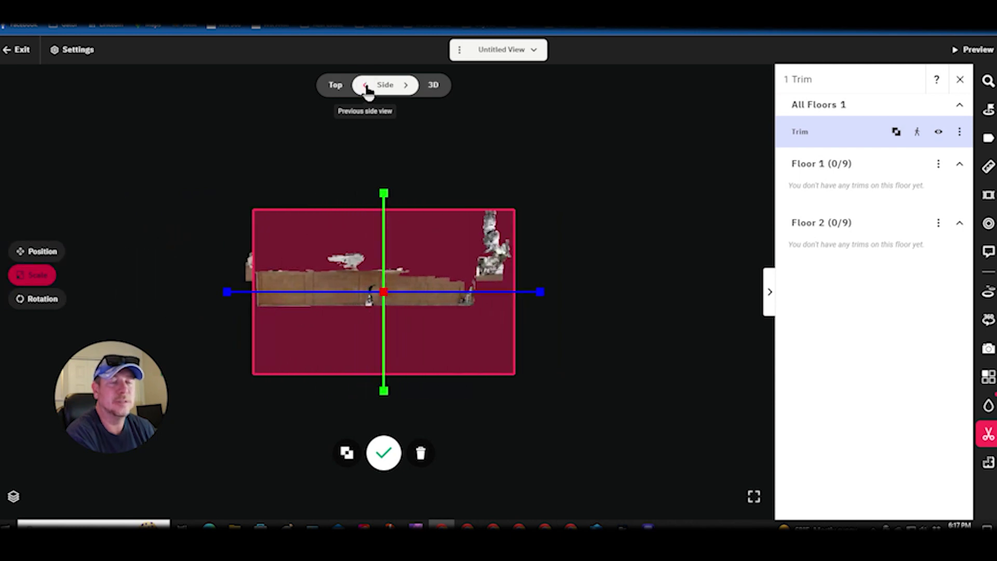
left_click(338, 86)
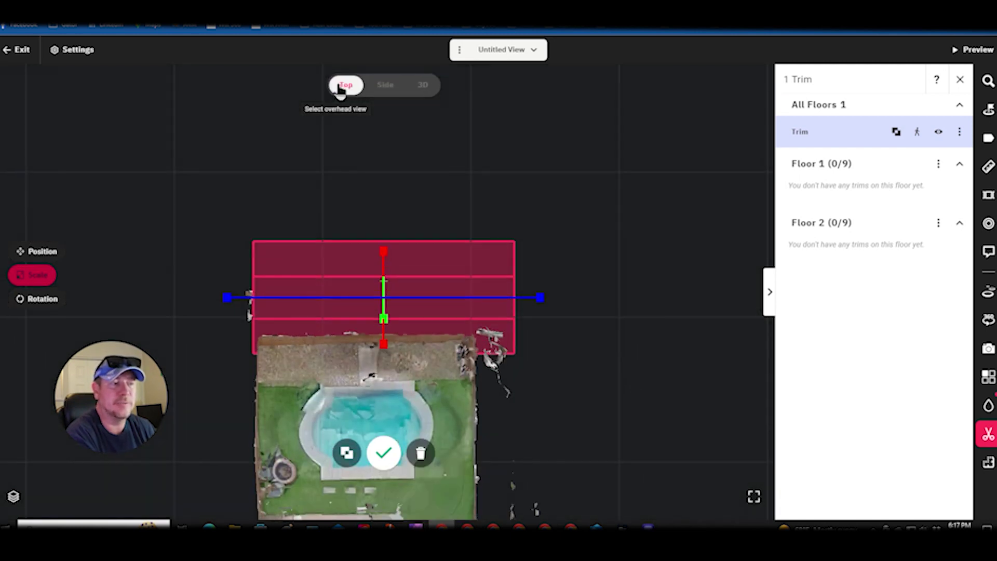
left_click_drag(590, 301, 613, 227)
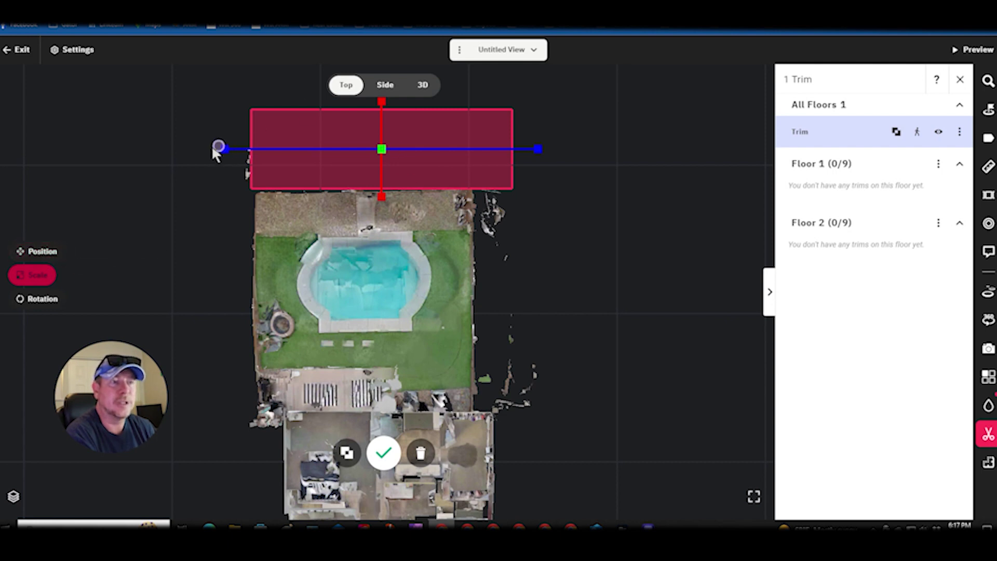
Widen the trim box over the stray points beside it and complete the trim after rotating it slightly along the back fence.
left_click_drag(211, 148, 212, 149)
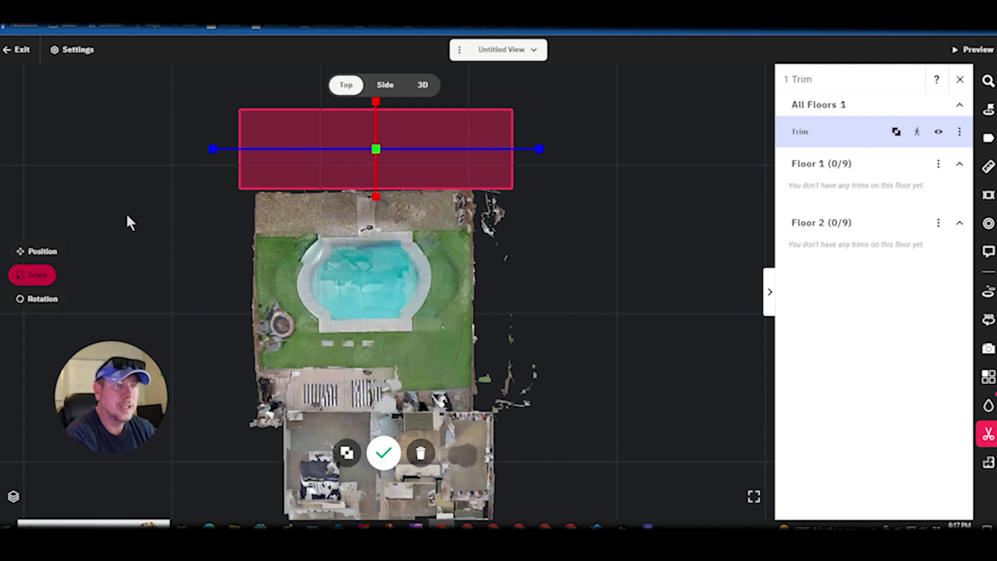
left_click(44, 299)
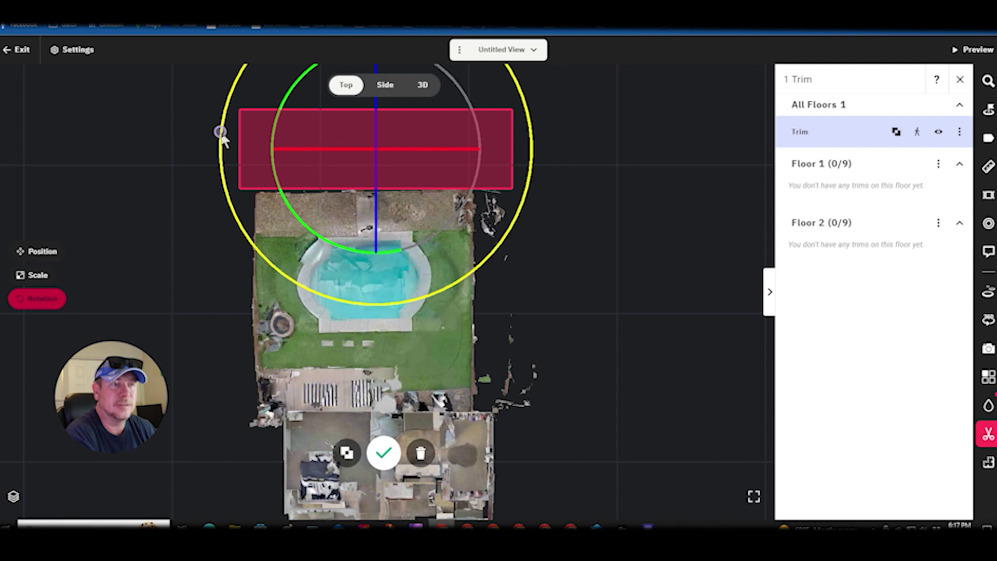
left_click_drag(222, 138, 220, 133)
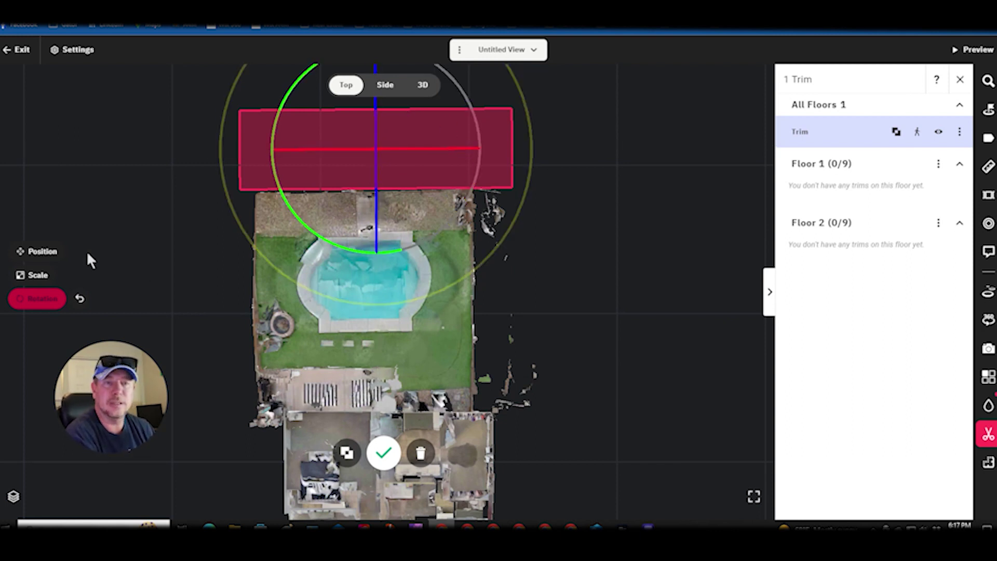
left_click(33, 279)
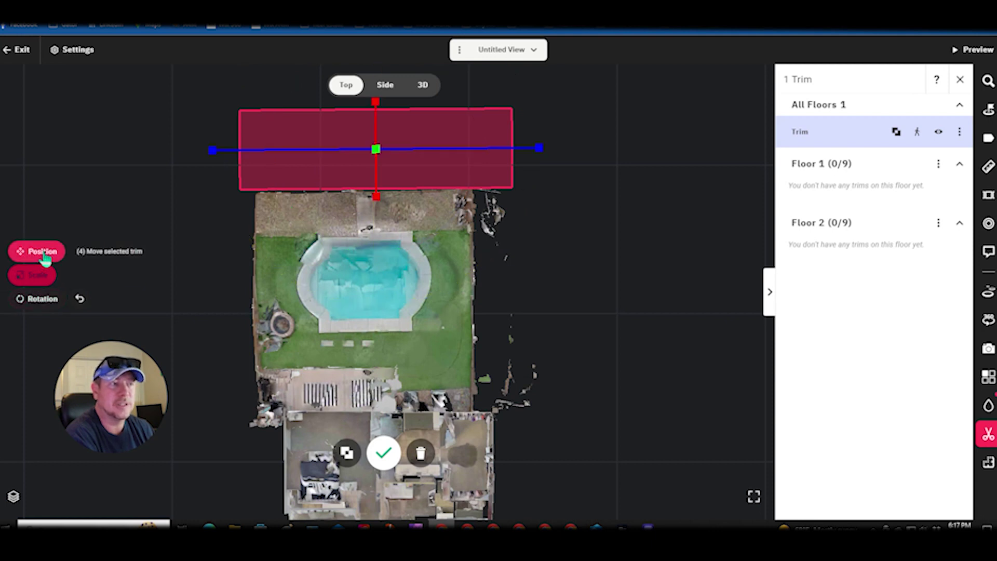
left_click(44, 253)
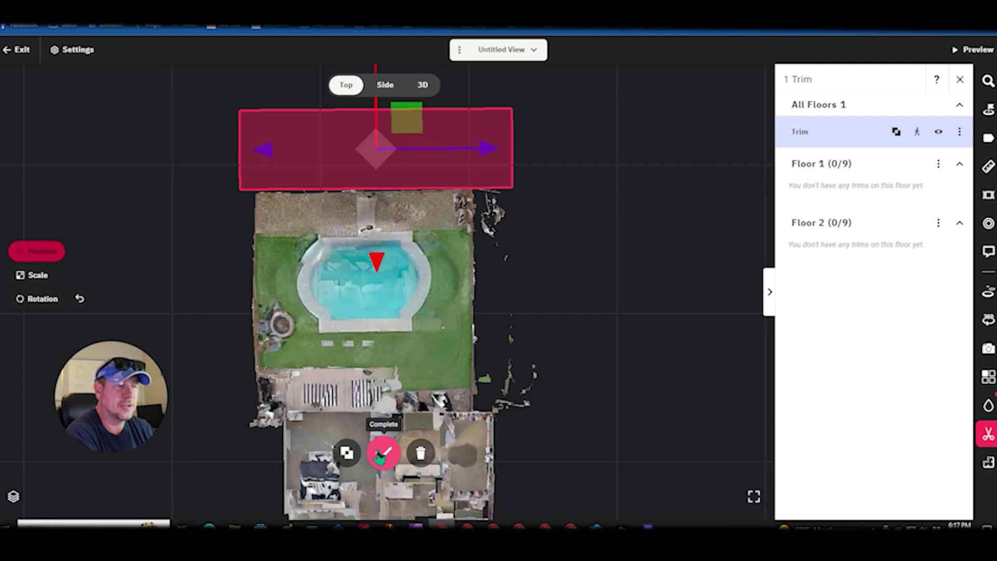
left_click(384, 453)
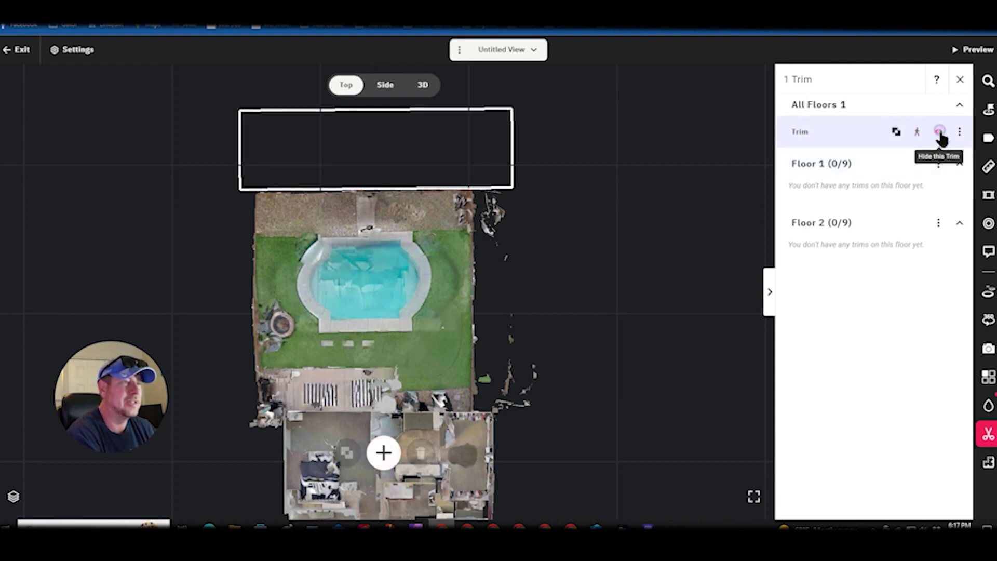
Hide and show the trim again to compare what it removes, and look at its additional options.
left_click(940, 132)
left_click(939, 132)
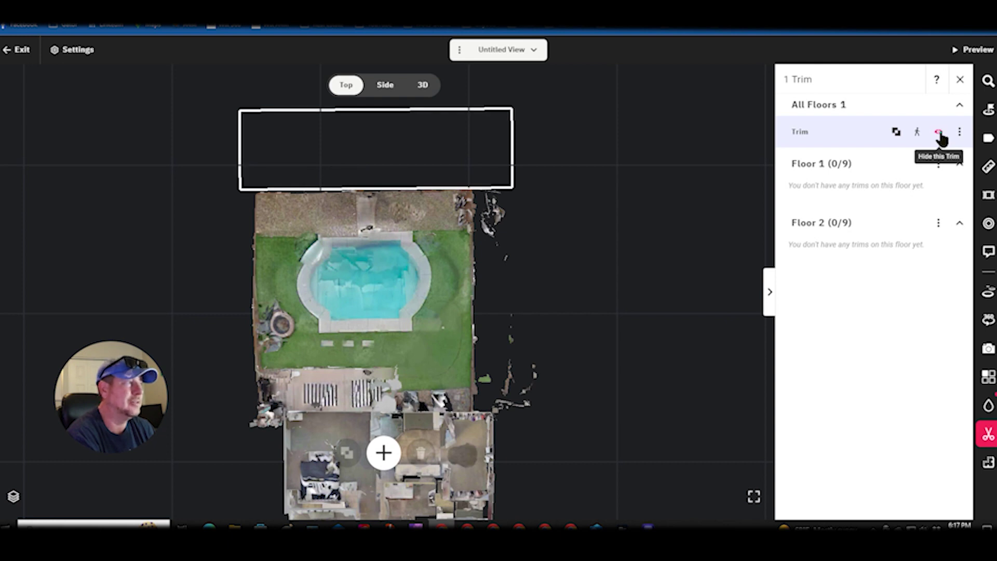
left_click(960, 133)
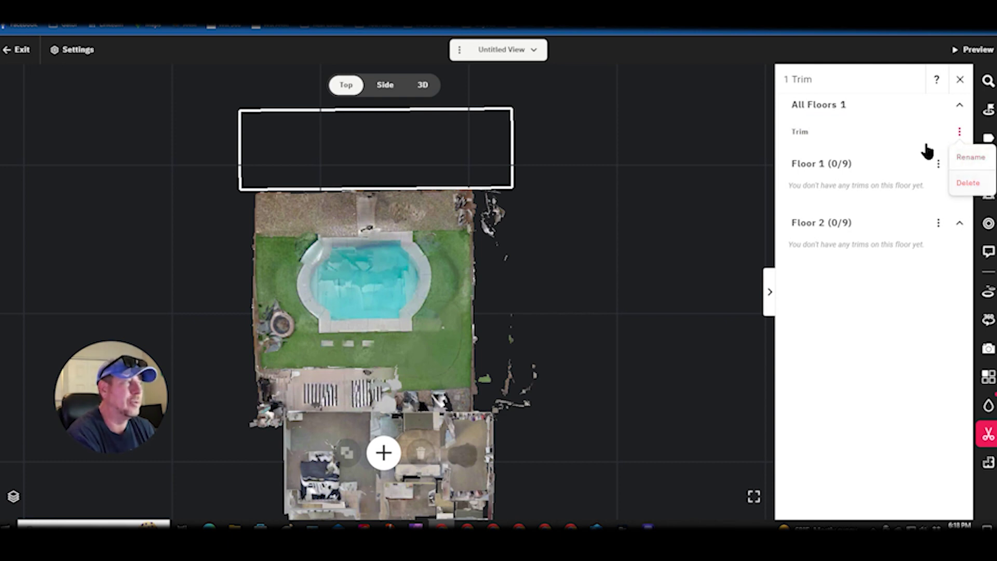
left_click(568, 245)
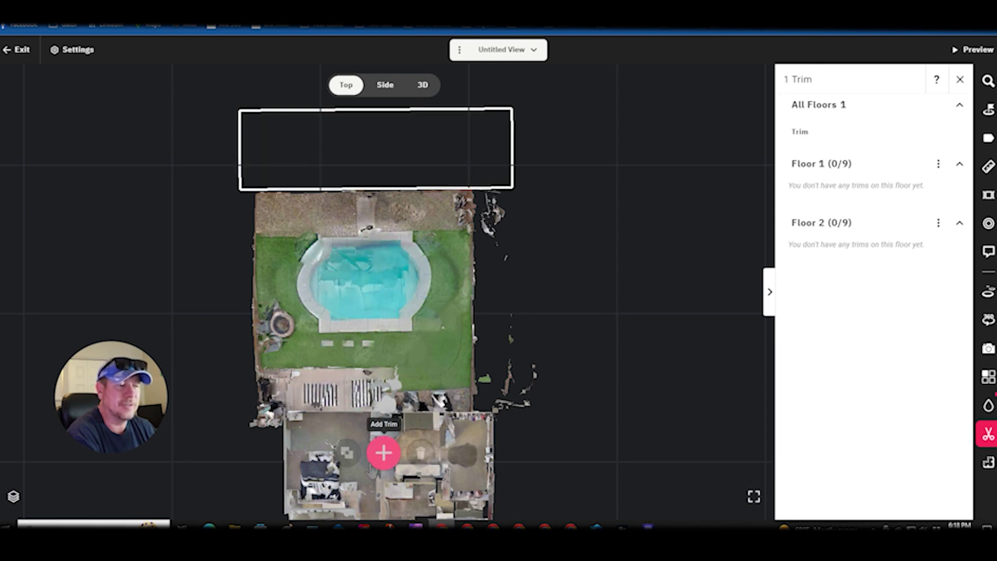
Add a second trim in the overhead view and move its box sideways over the stray points beyond the side fence.
left_click(383, 453)
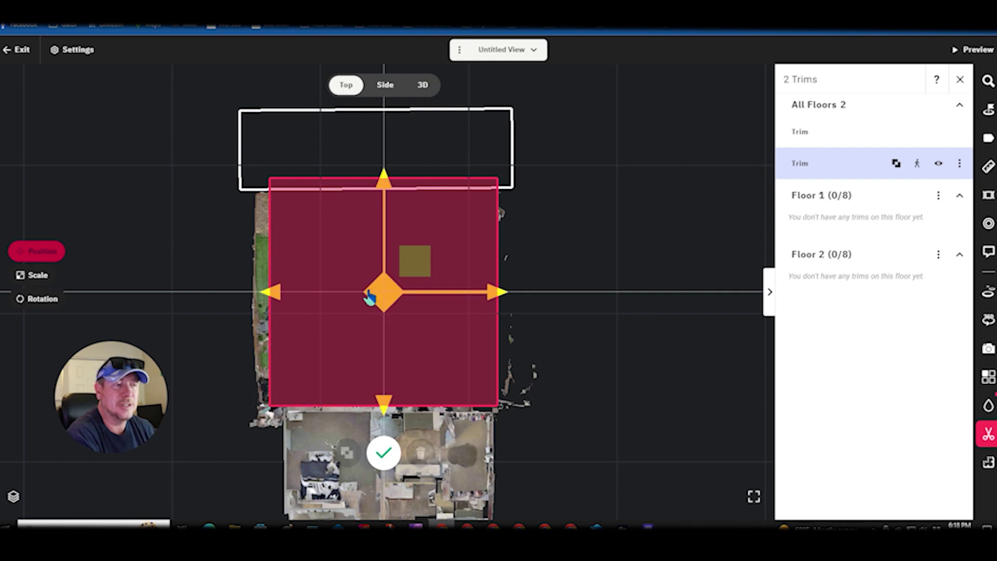
left_click_drag(493, 294, 533, 302)
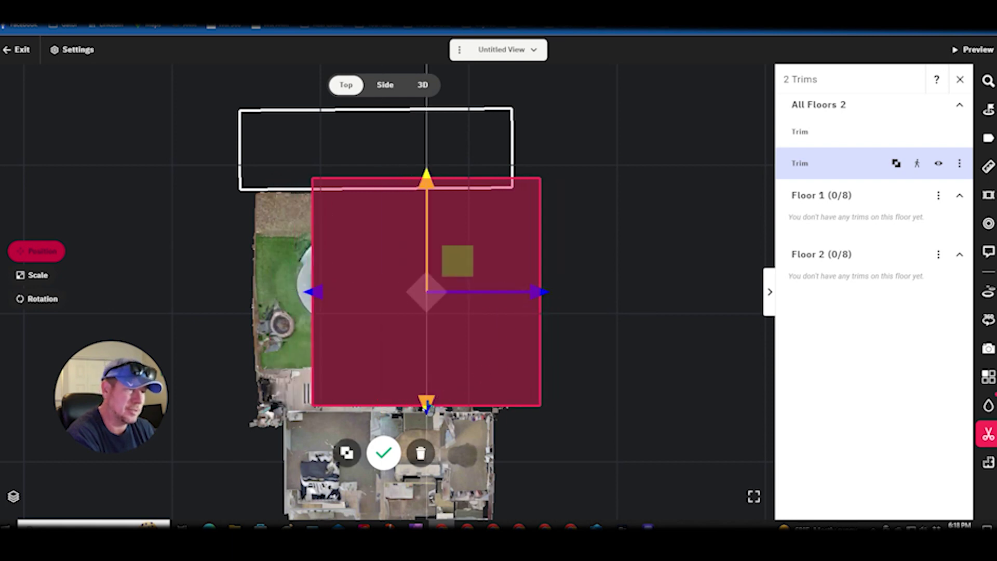
left_click_drag(423, 403, 421, 406)
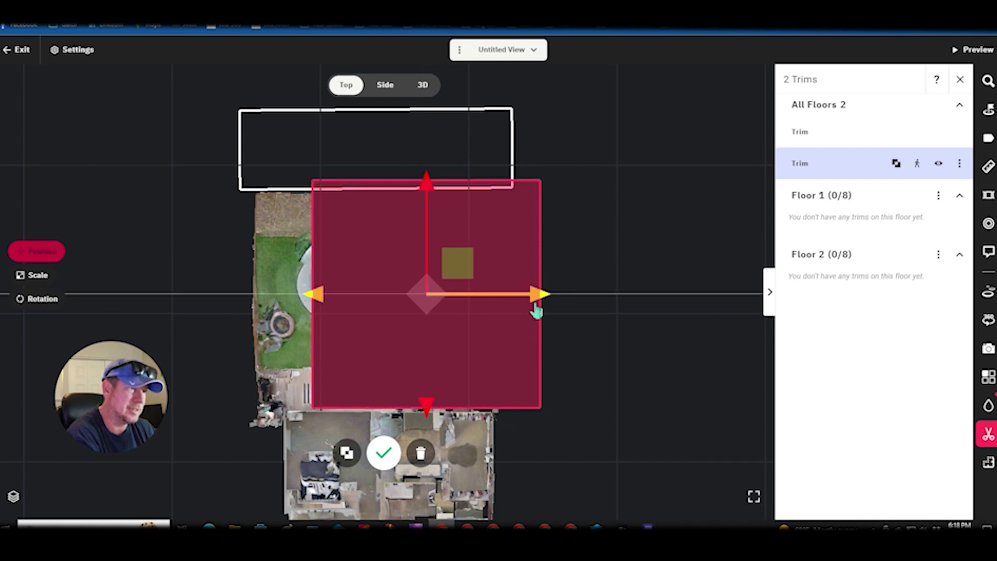
Scale the second trim box so its pool-facing edge ends at the side fence, and complete the trim.
left_click(42, 278)
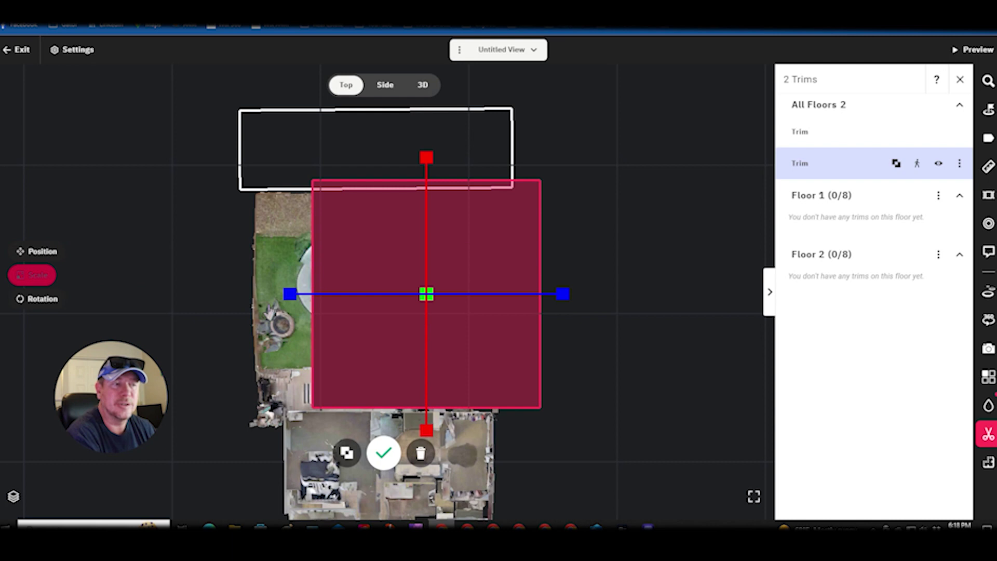
left_click_drag(287, 294, 450, 319)
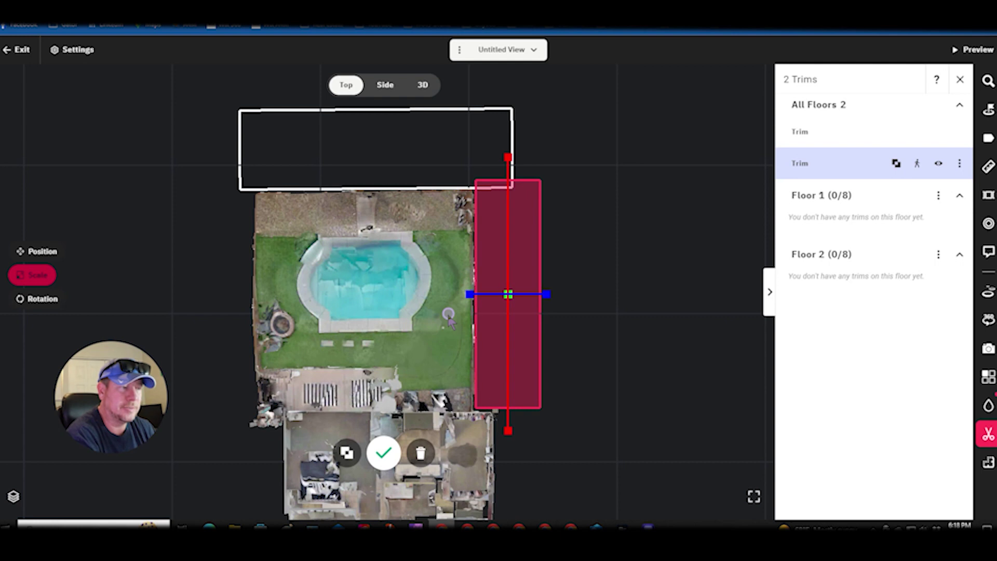
left_click_drag(572, 382, 578, 310)
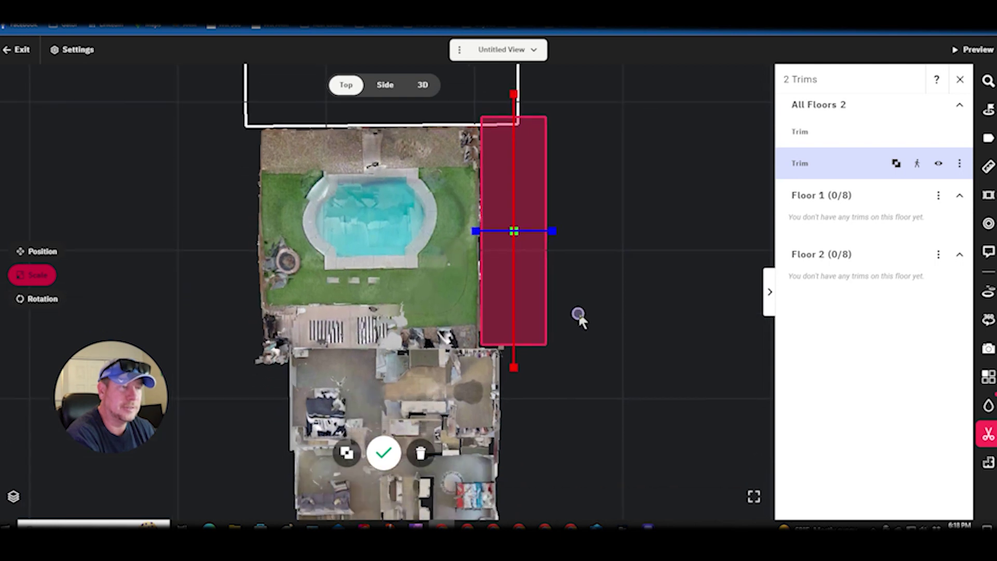
scroll(610, 369, "down", 3)
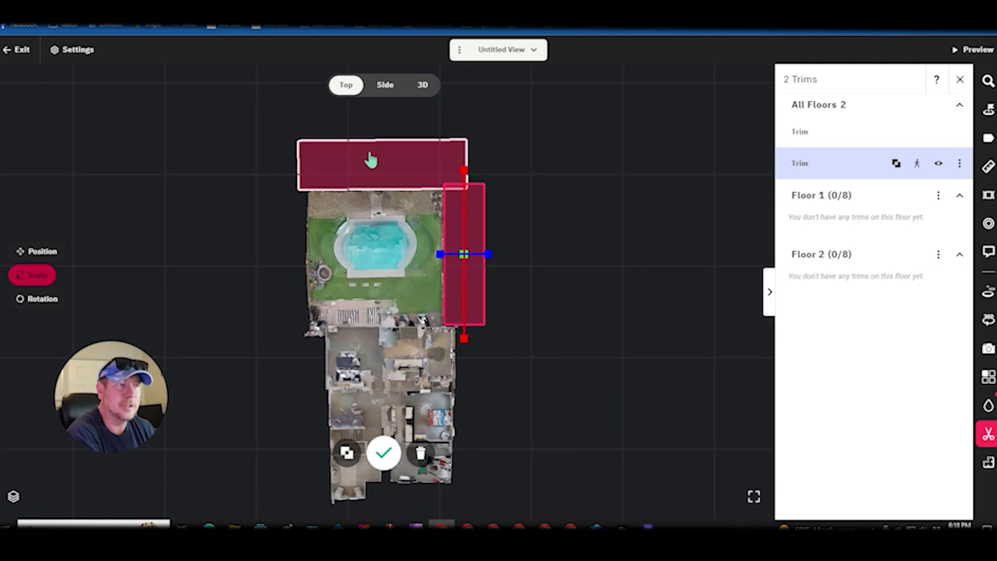
left_click(384, 453)
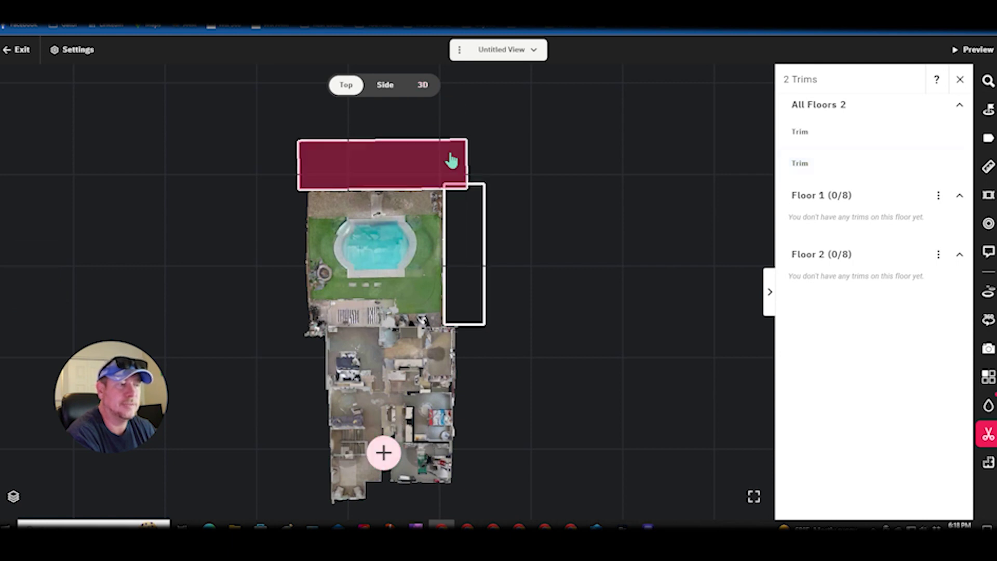
View the backyard in 3D and hide and show the side-fence trim to compare what it removes.
left_click(422, 88)
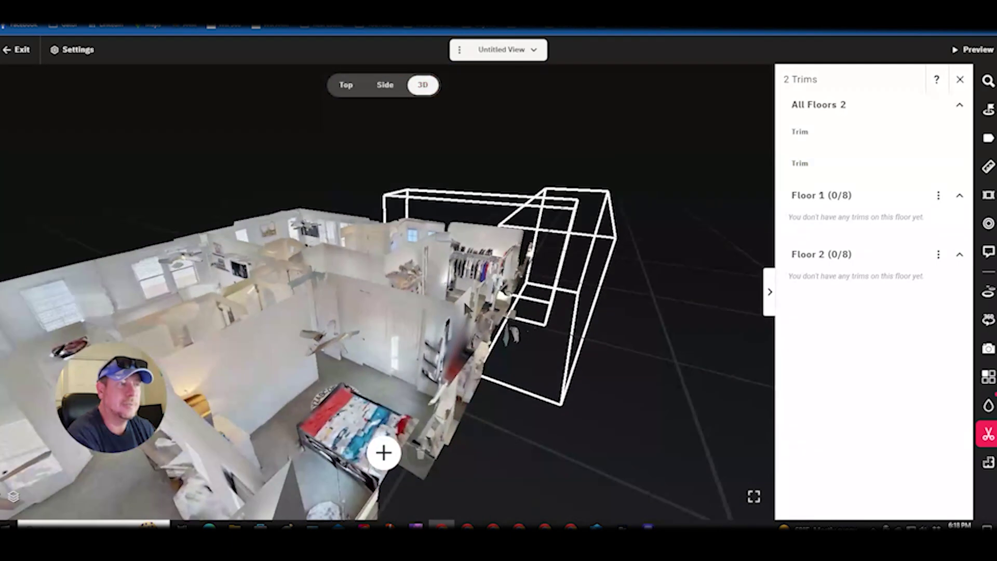
left_click_drag(514, 385, 518, 296)
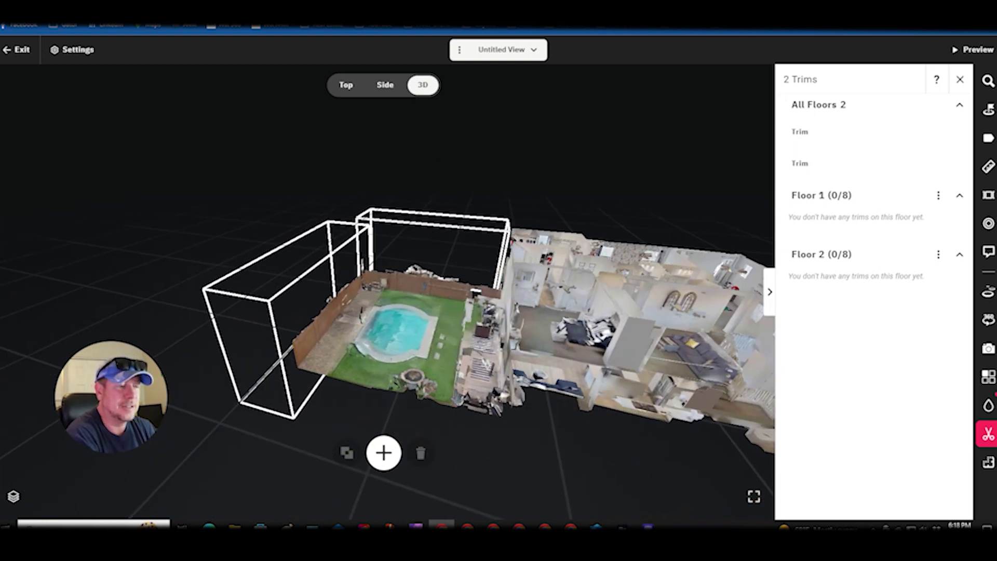
left_click(939, 163)
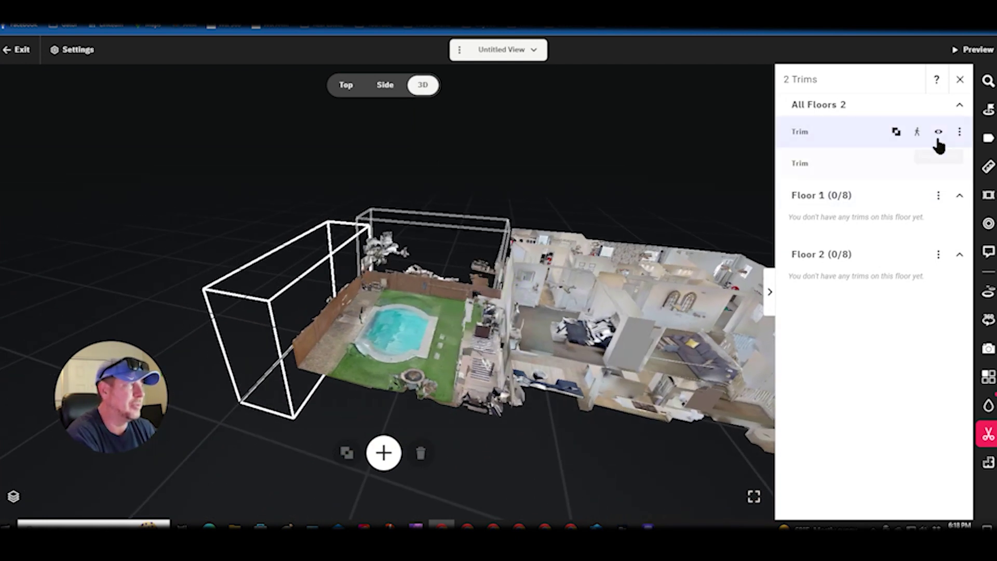
left_click(939, 132)
left_click(939, 133)
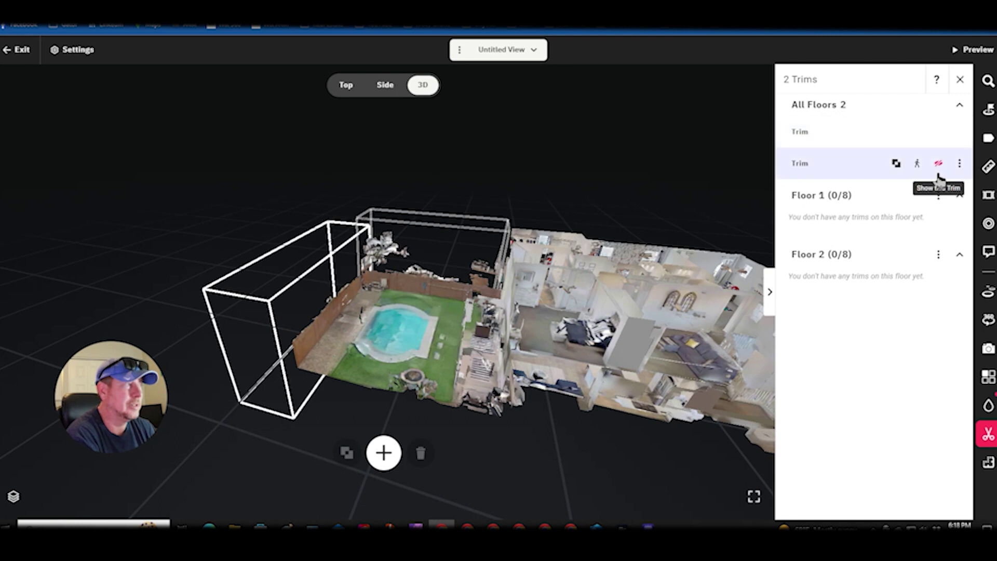
left_click(939, 164)
right_click_drag(543, 405, 517, 394)
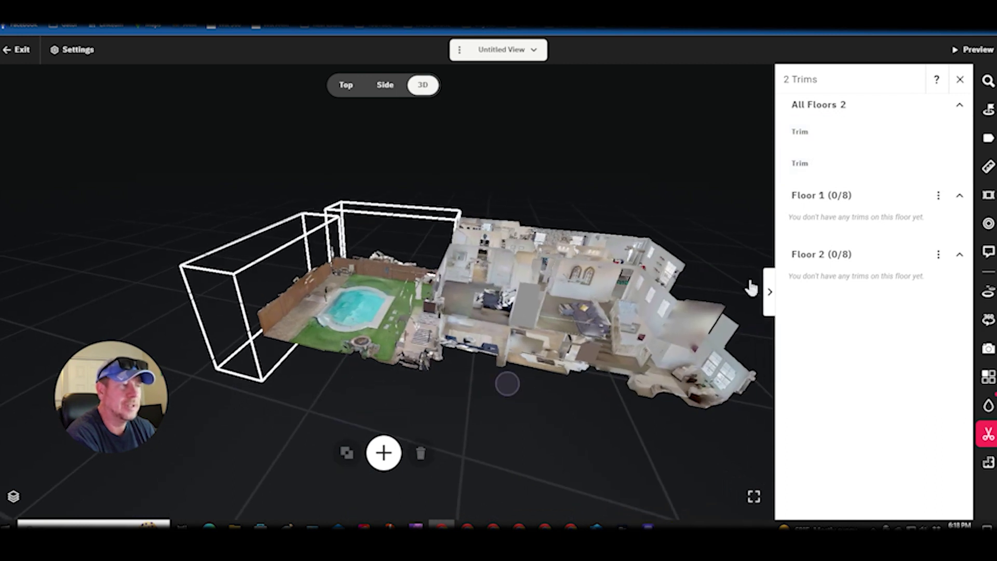
Examine the model without trim outlines from a low angle in the start location tool, and return to the trim tool.
left_click(989, 109)
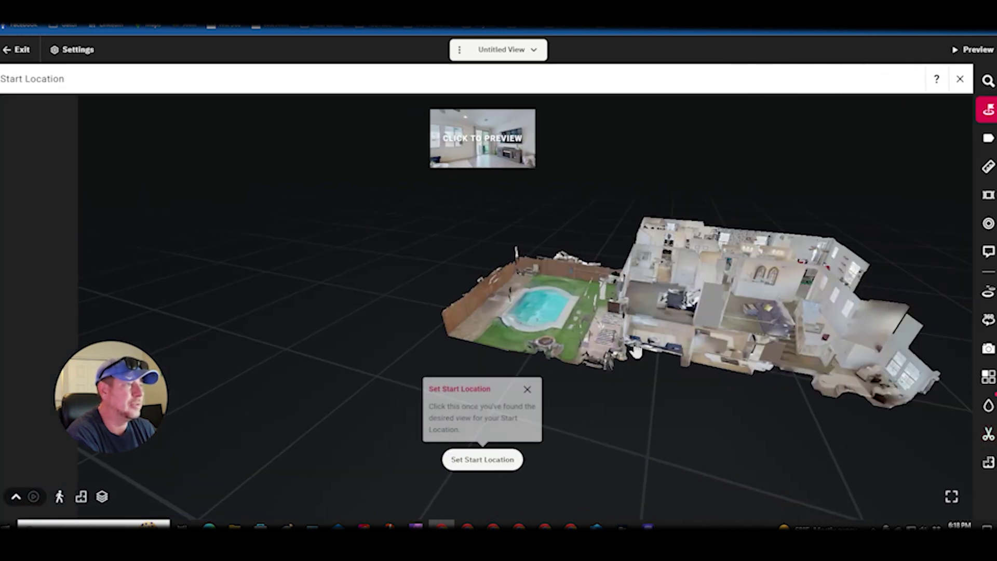
left_click_drag(675, 414, 588, 391)
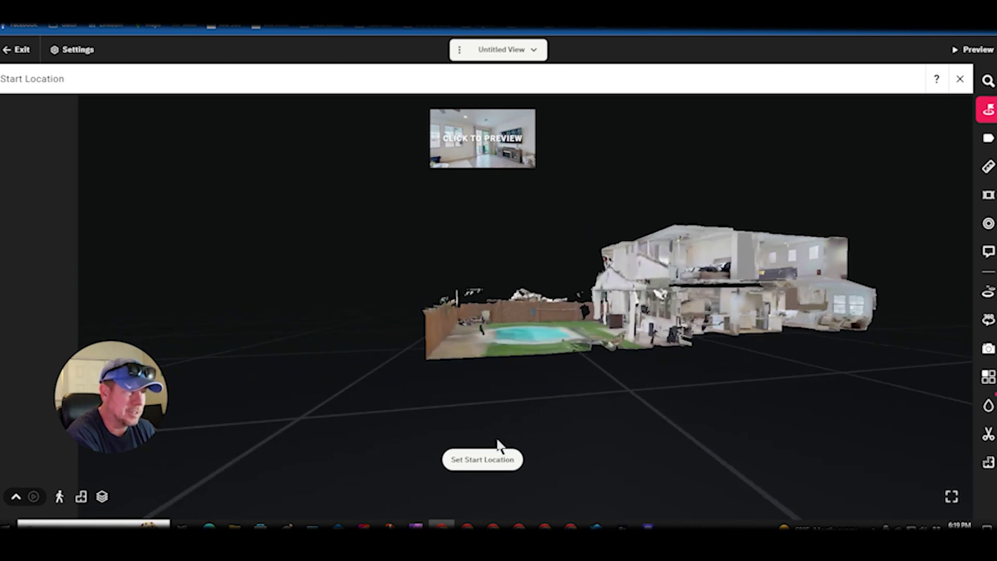
left_click(989, 433)
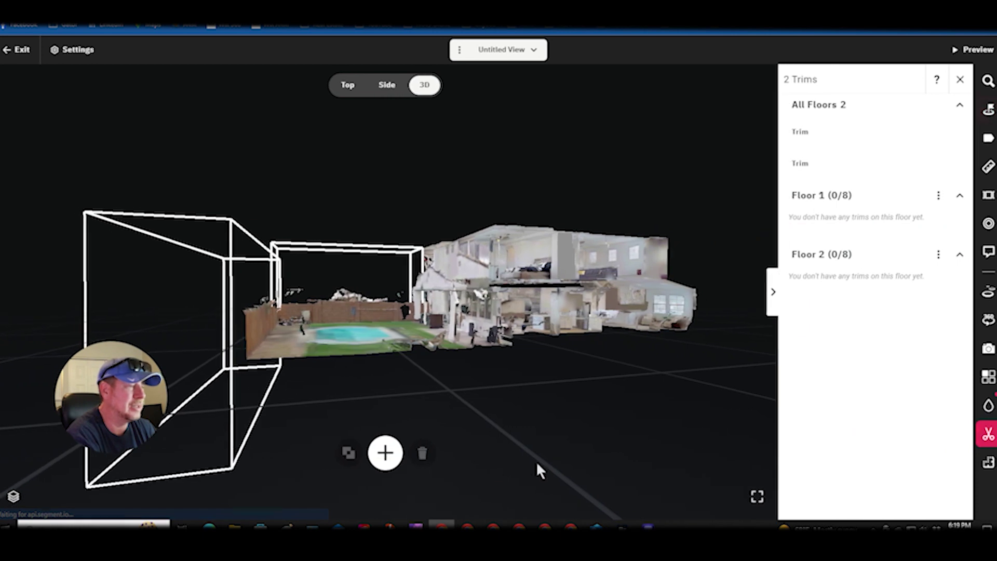
Add a third trim over the backyard, raise its underside above the fence line, and fit its house-facing end just short of the house.
left_click(383, 453)
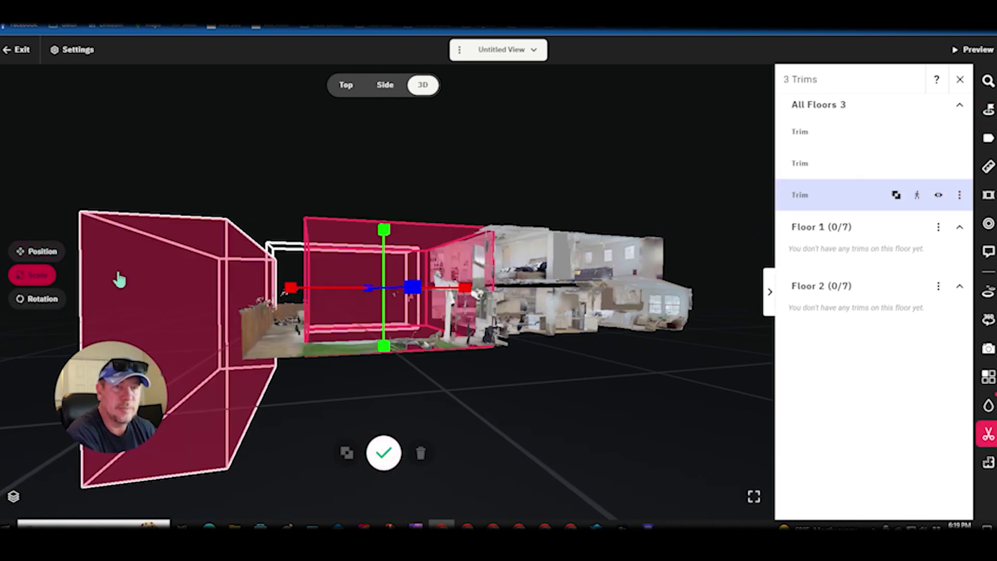
left_click_drag(383, 345, 381, 305)
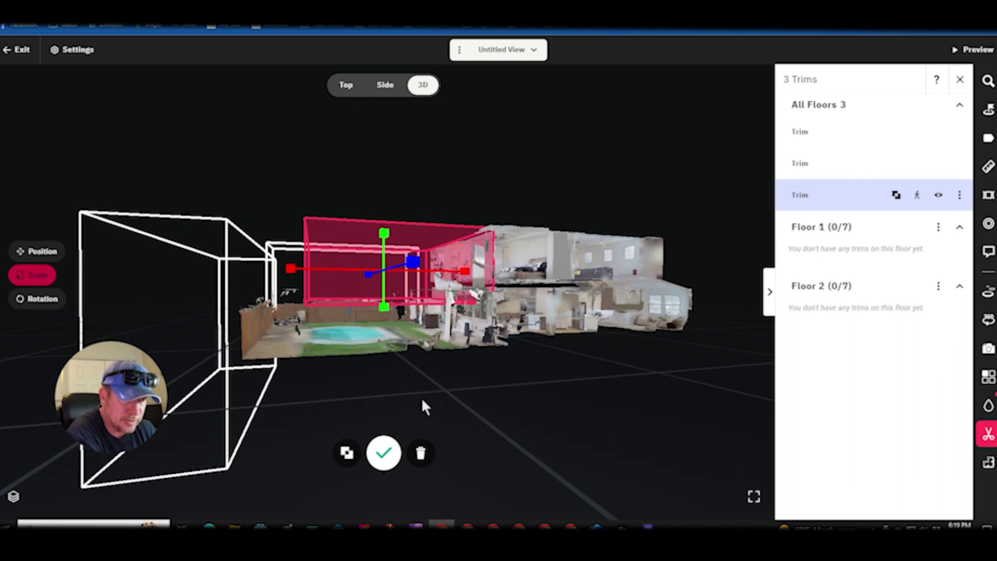
left_click_drag(422, 401, 393, 270)
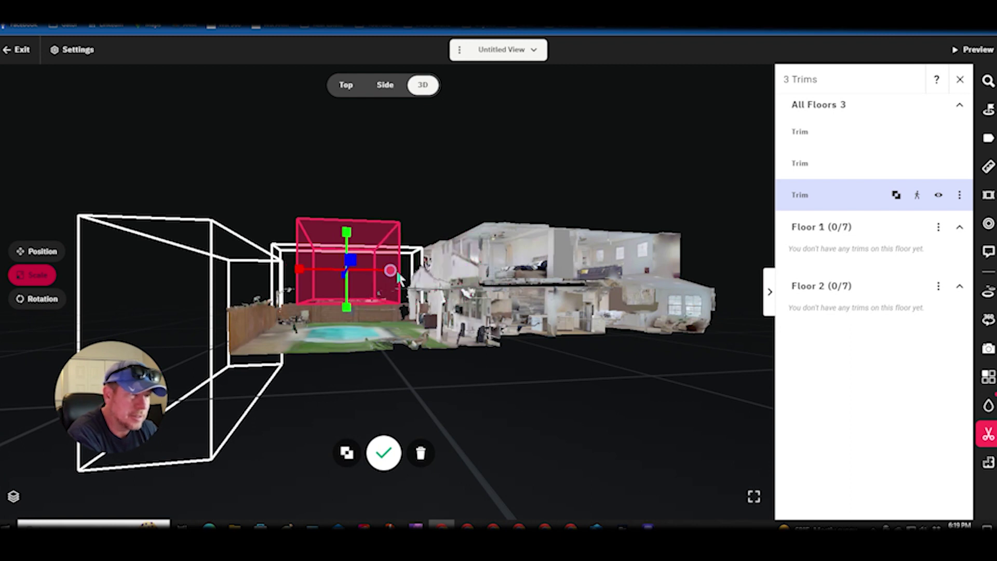
left_click_drag(485, 412, 447, 405)
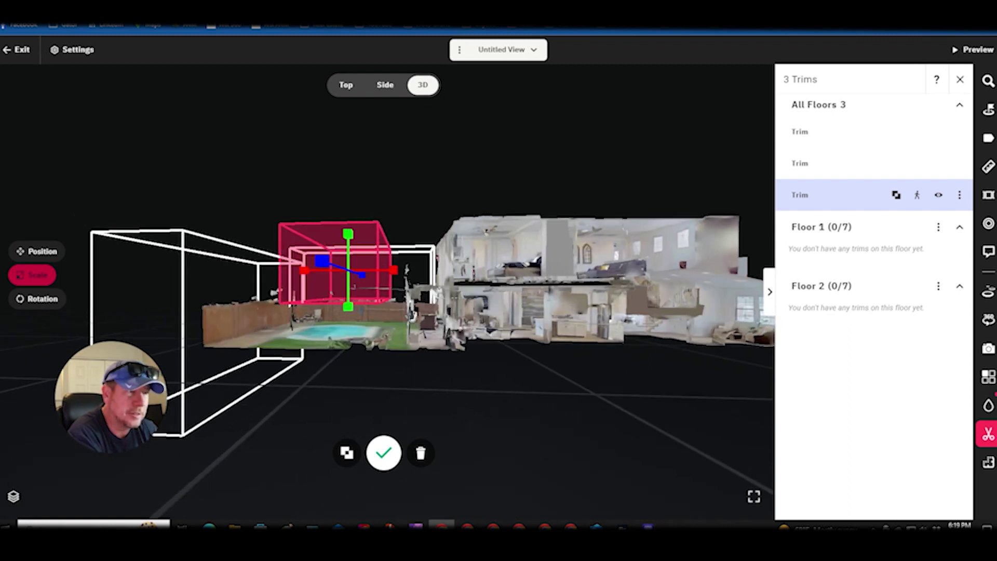
left_click_drag(393, 269, 438, 270)
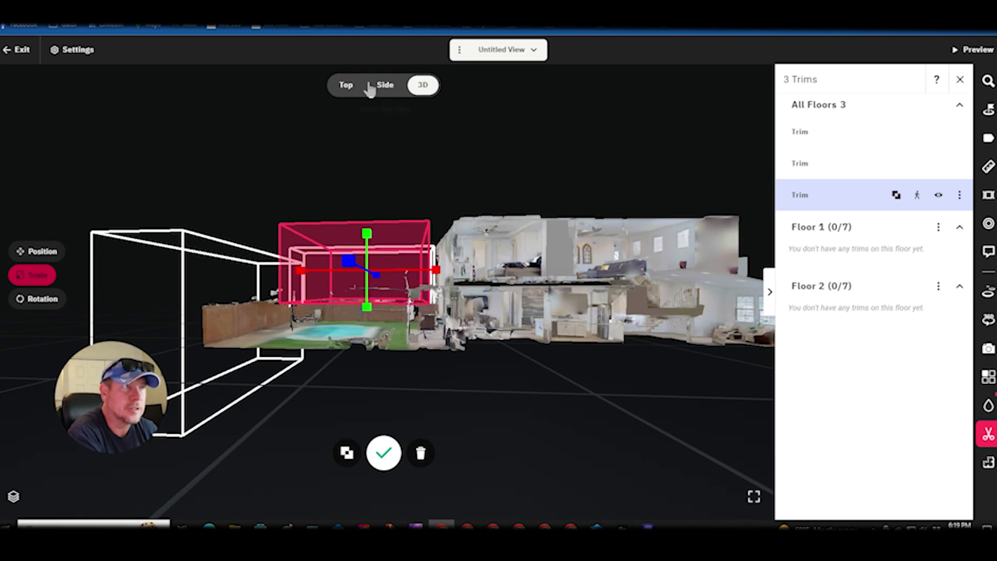
Extend the third trim box in the overhead view to span the yard's full width and reach past the back fence.
left_click(344, 86)
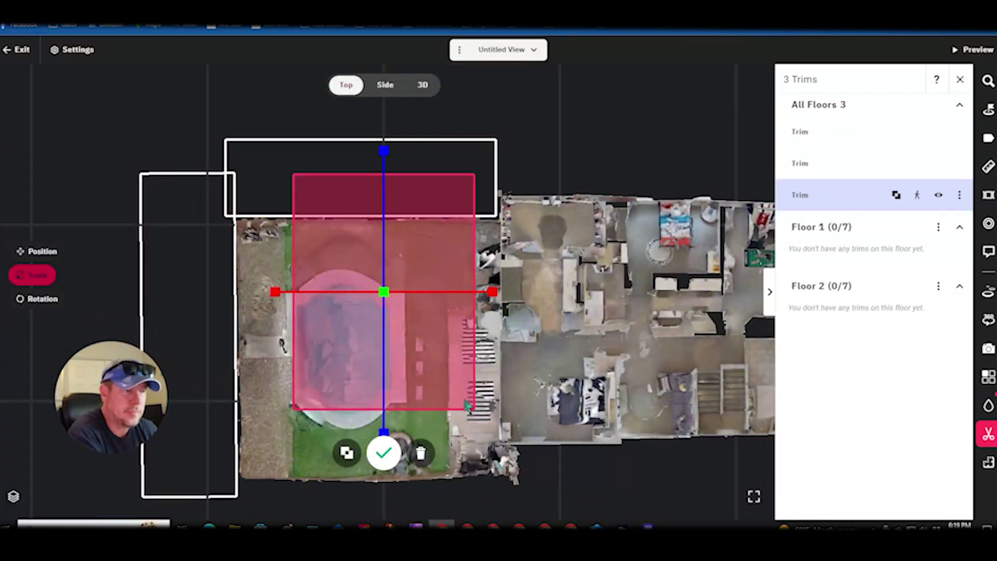
left_click_drag(383, 379, 384, 434)
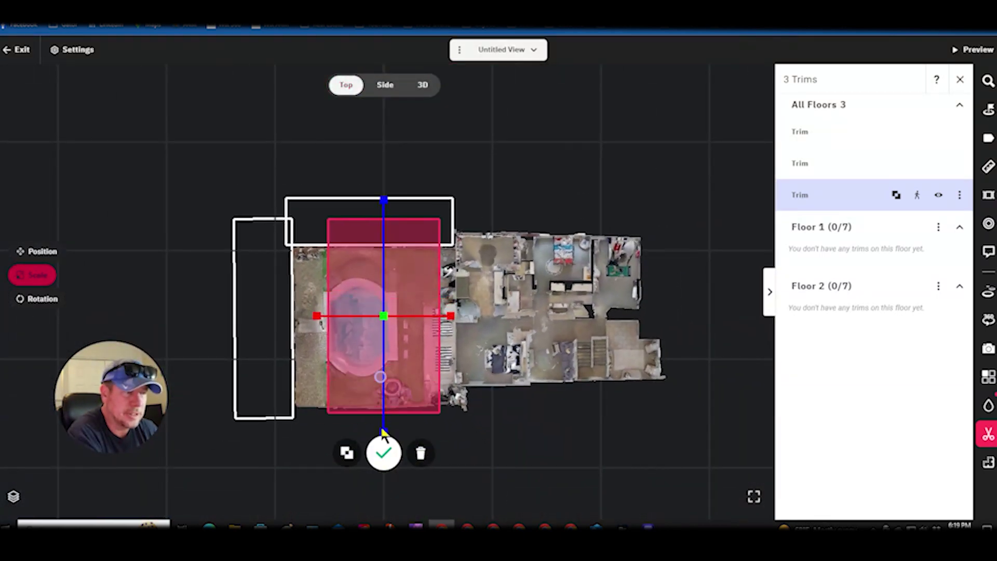
left_click_drag(317, 319, 266, 319)
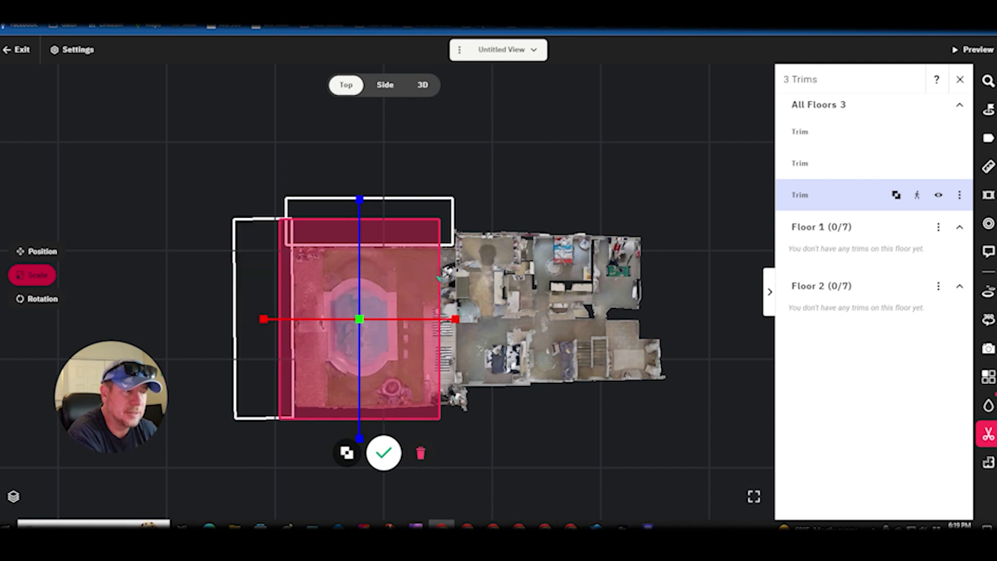
Complete the above-fence trim and toggle its visibility in 3D to compare what it removes, leaving it shown.
left_click(423, 86)
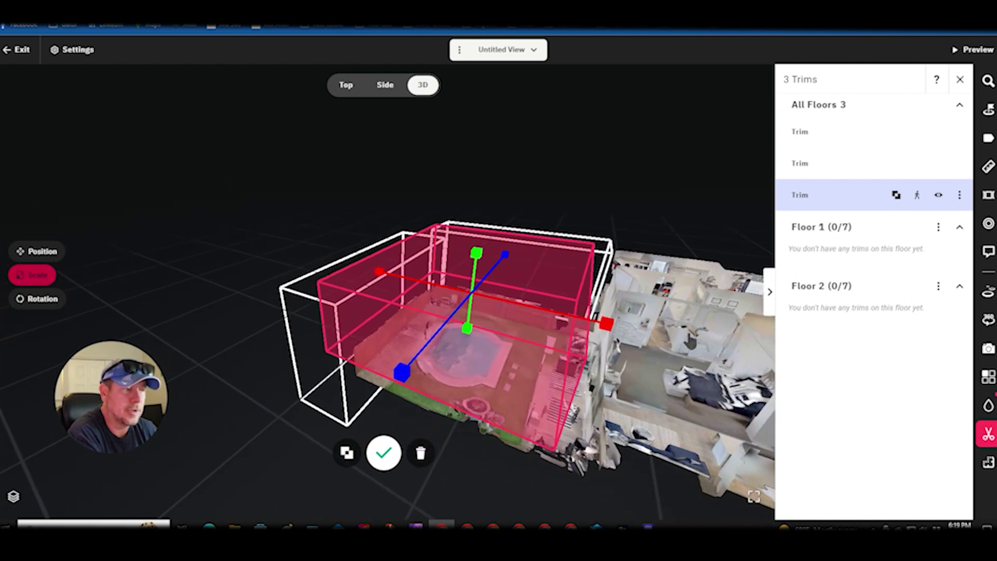
left_click(940, 195)
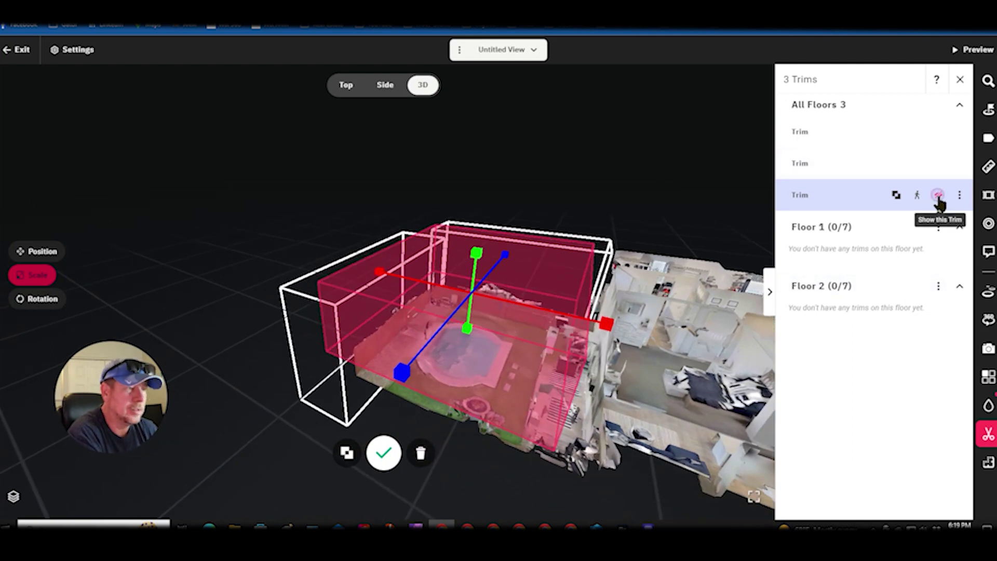
left_click(939, 196)
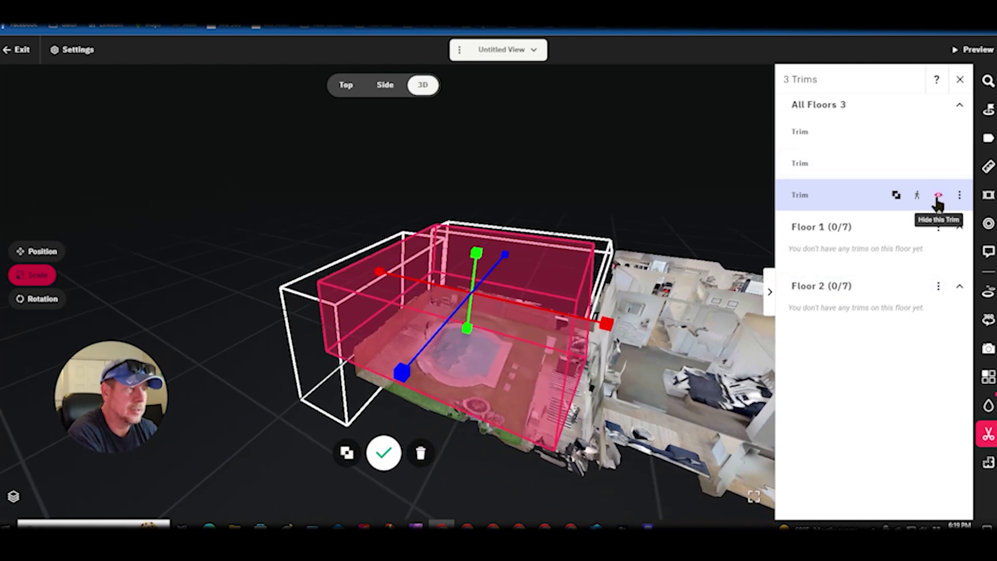
left_click(383, 456)
left_click(940, 197)
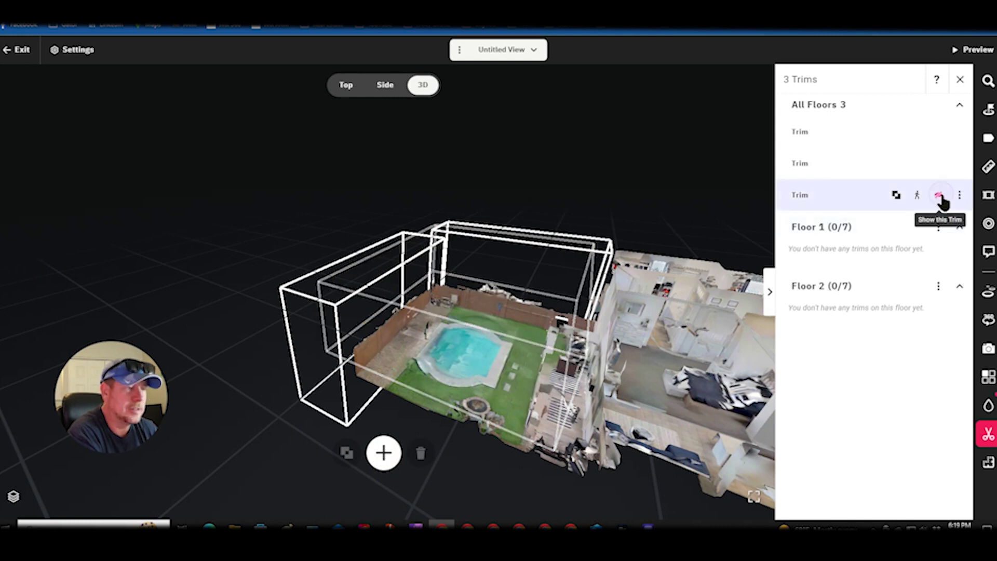
left_click(940, 195)
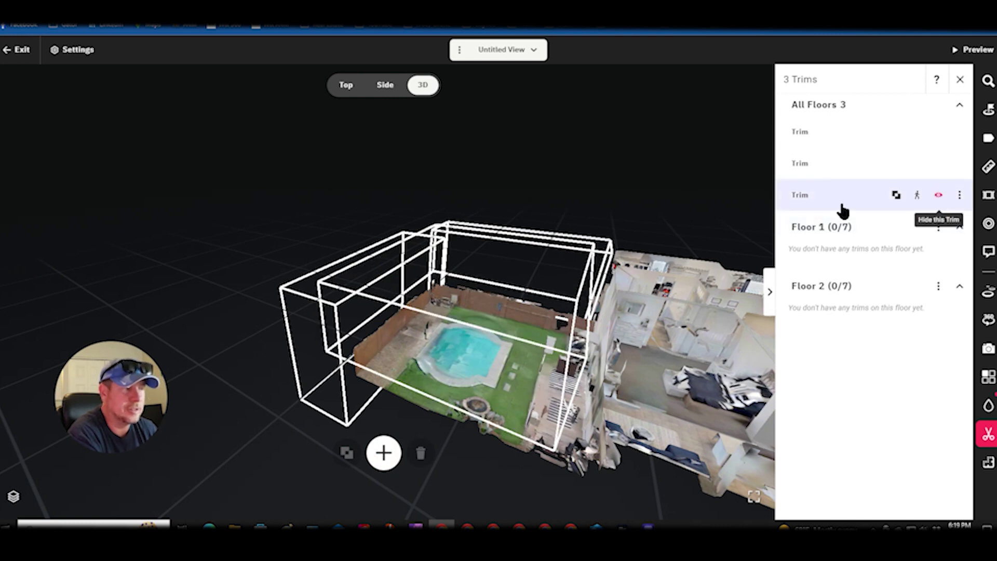